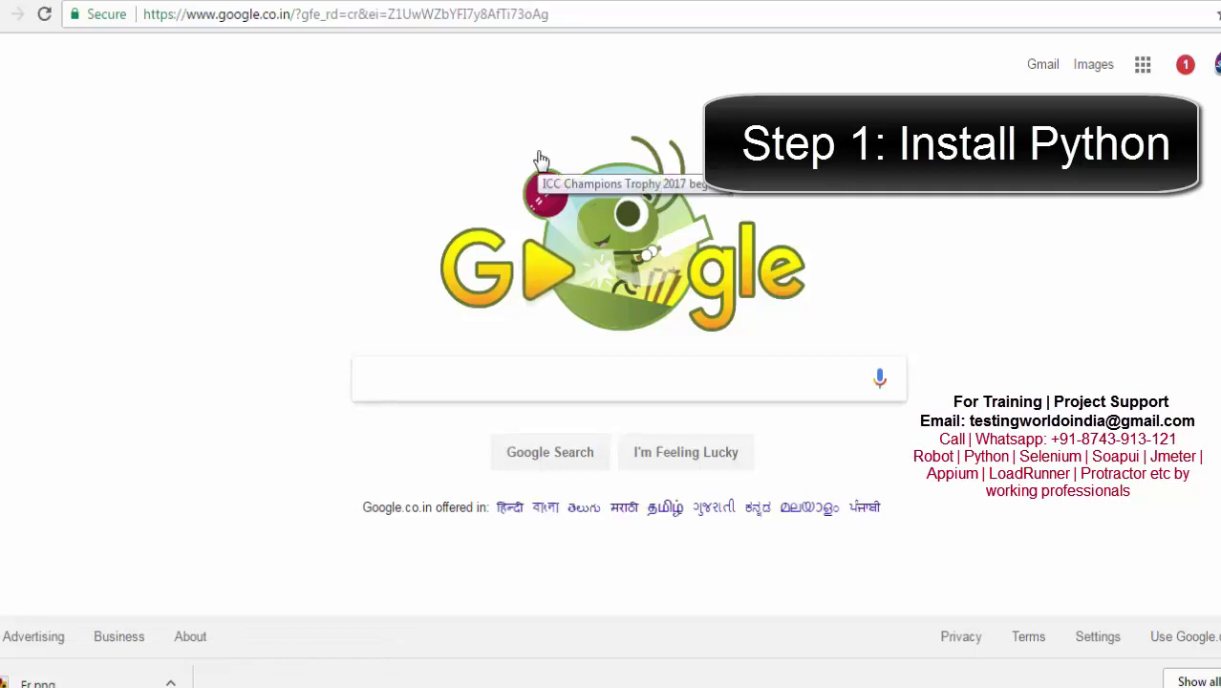
- Search Google for "download python" and open the Python.org downloads page
type("Dow")
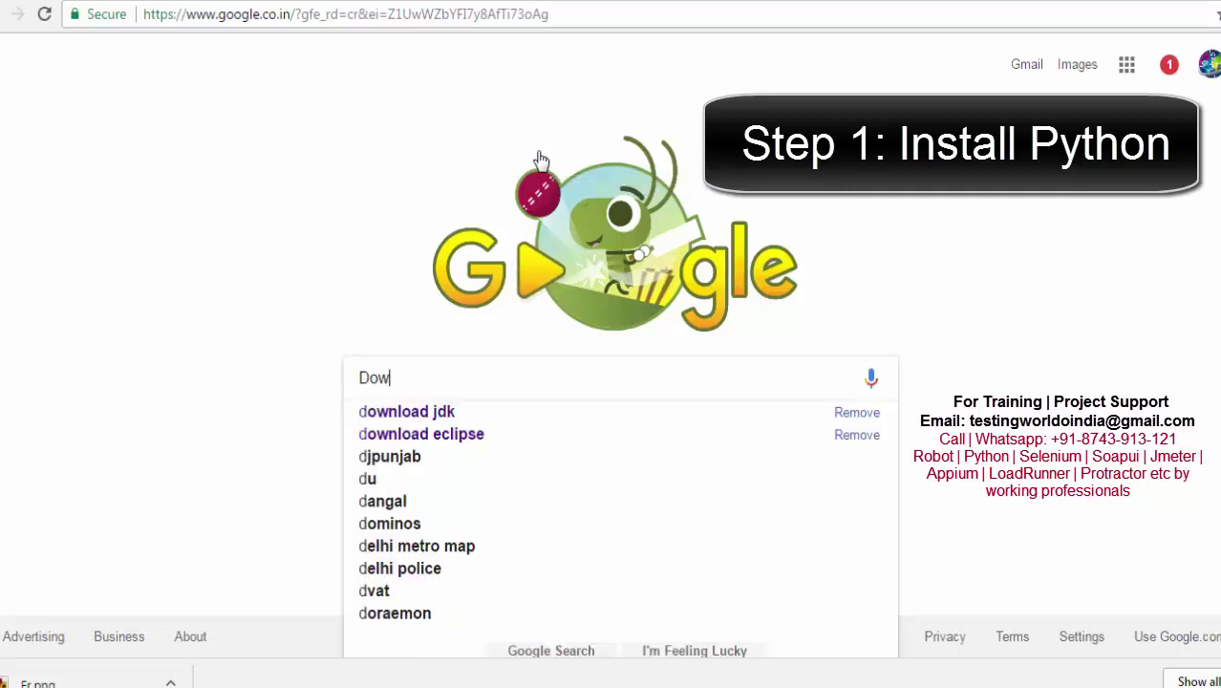
type("nload Pyth")
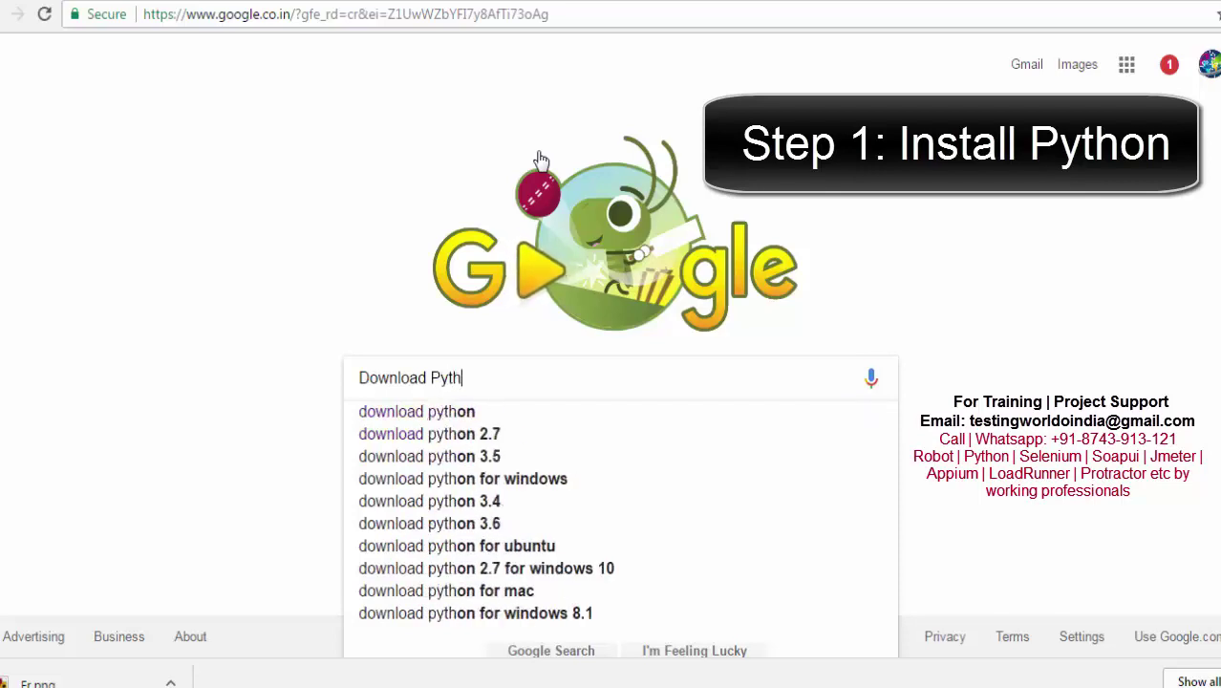
key("Down")
key("Return")
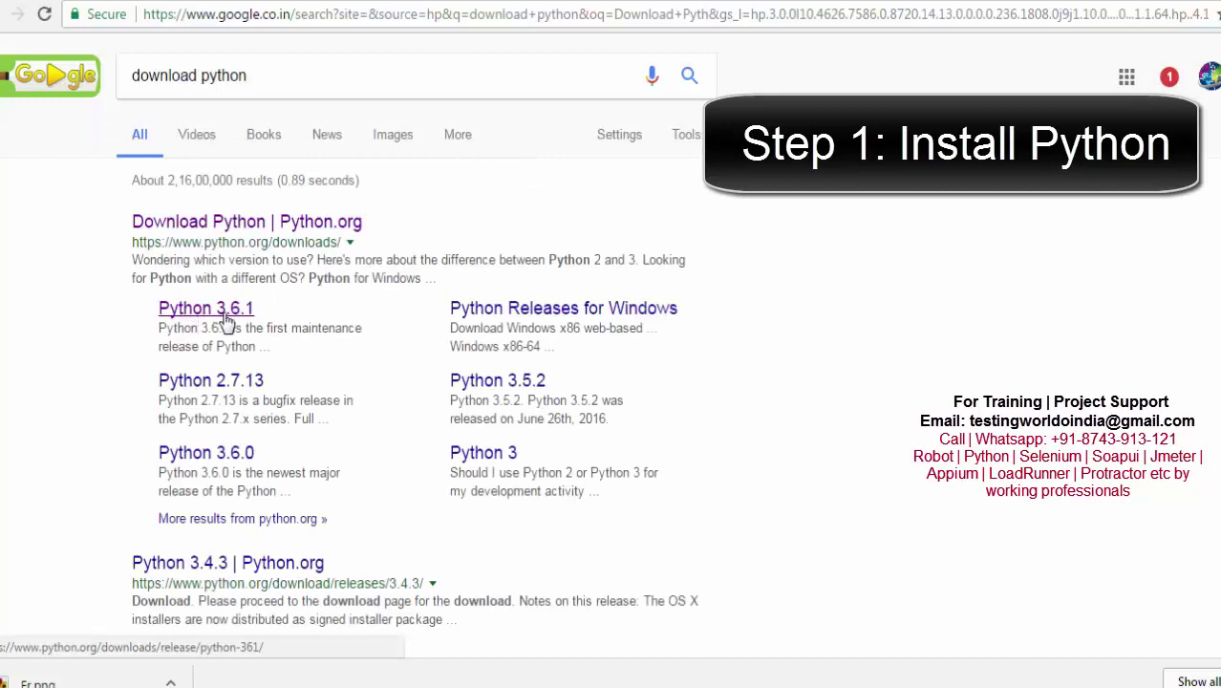
left_click(315, 227)
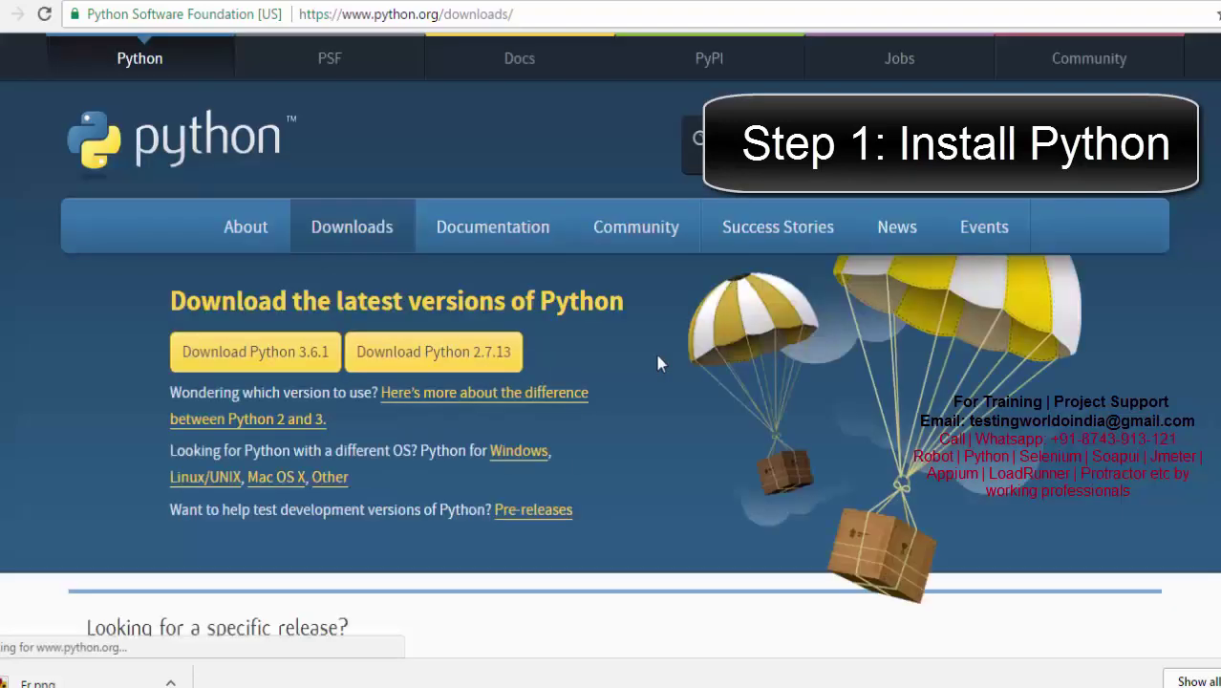
- Download the Python 3.6.1 installer for Windows
left_click(278, 351)
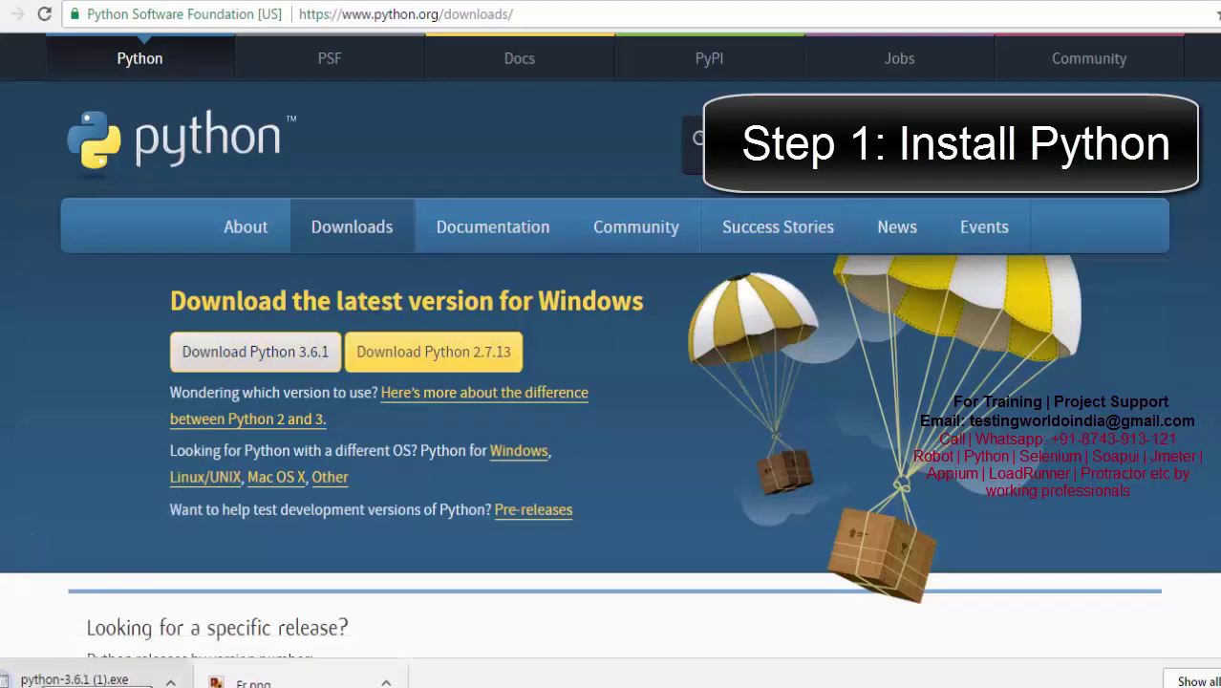
left_click(180, 679)
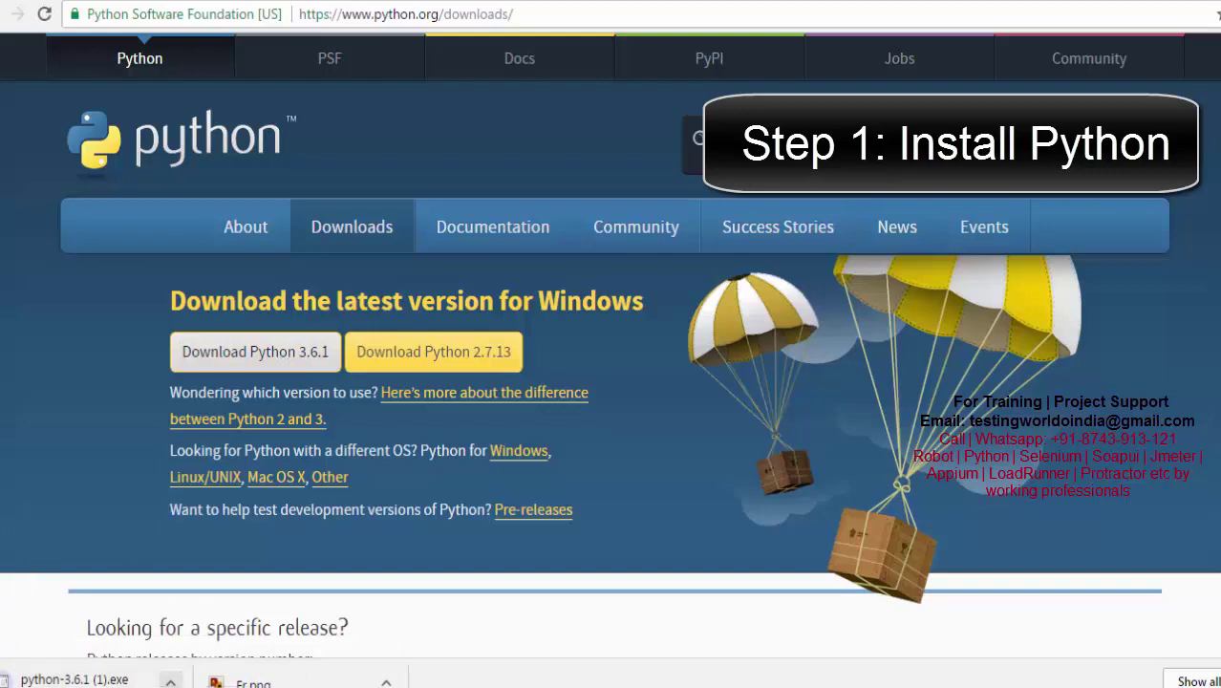
left_click(170, 681)
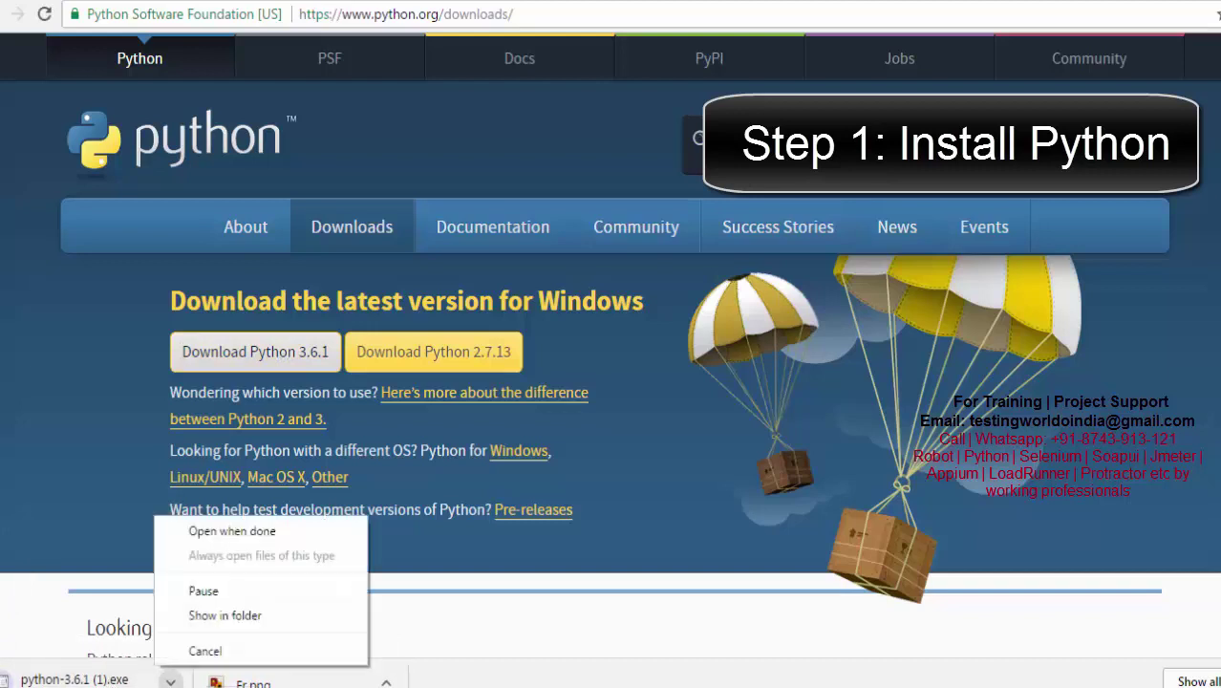
left_click(468, 603)
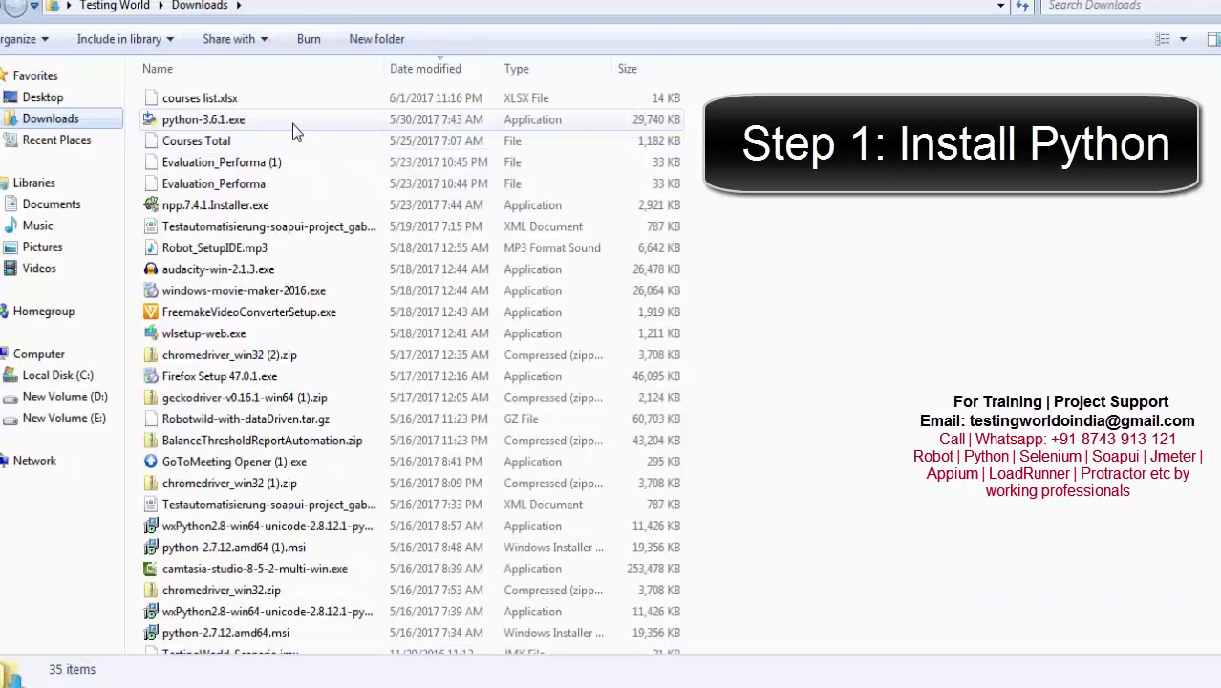
- Run python-3.6.1.exe from the Downloads folder and start a customized installation, accepting the default optional features
left_click(292, 123)
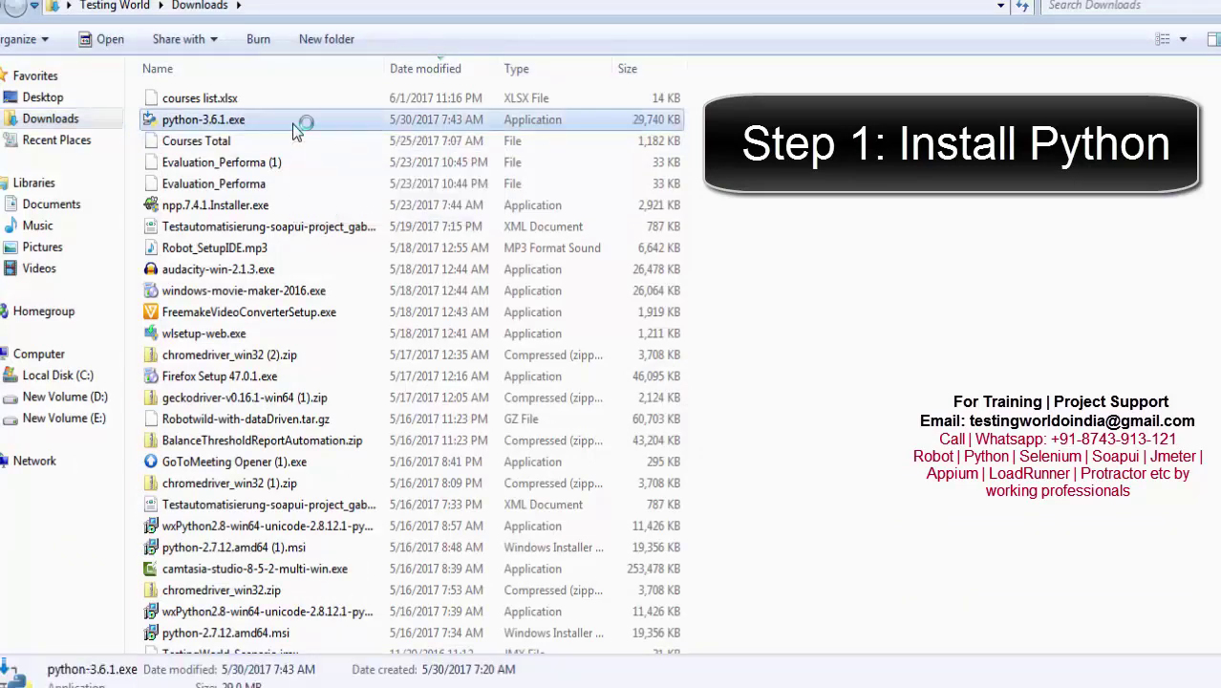
left_click_drag(663, 212, 531, 222)
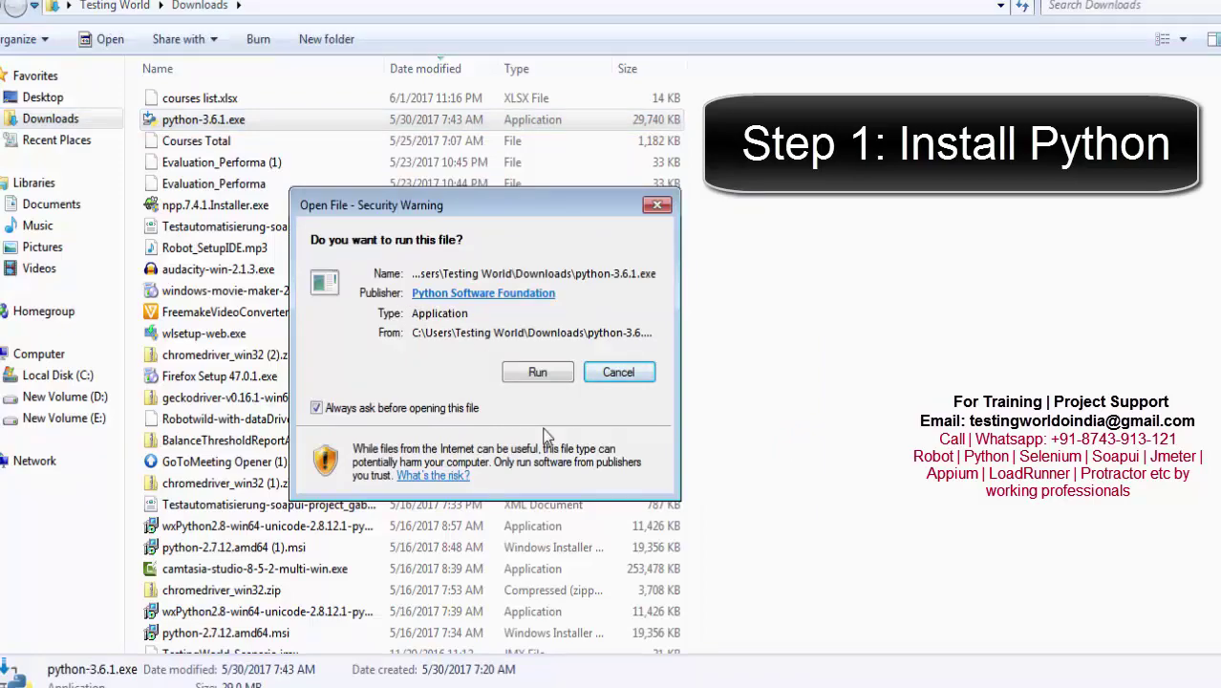
left_click(538, 373)
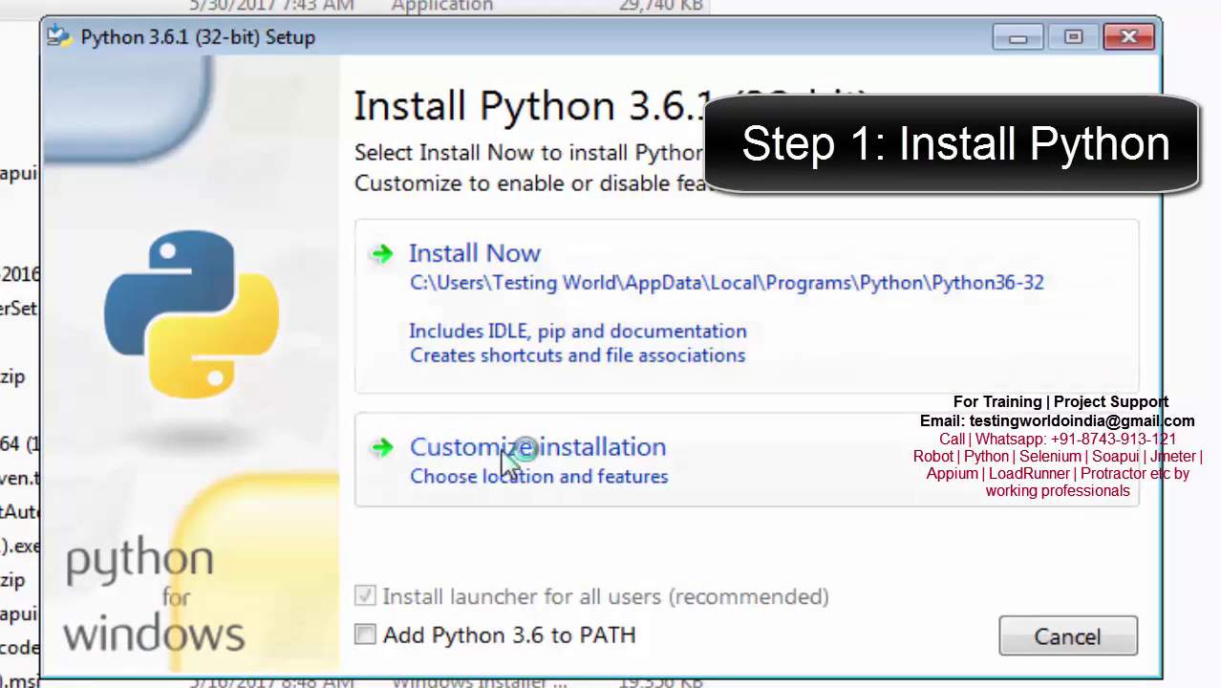
left_click(611, 469)
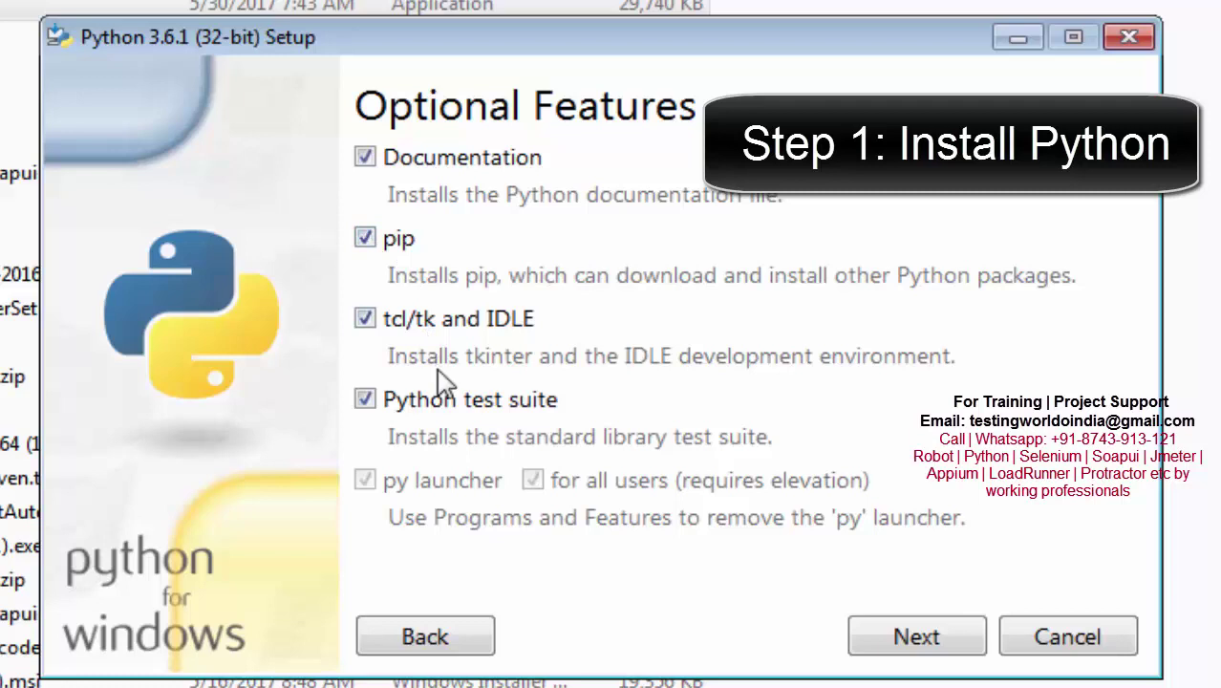
left_click(915, 636)
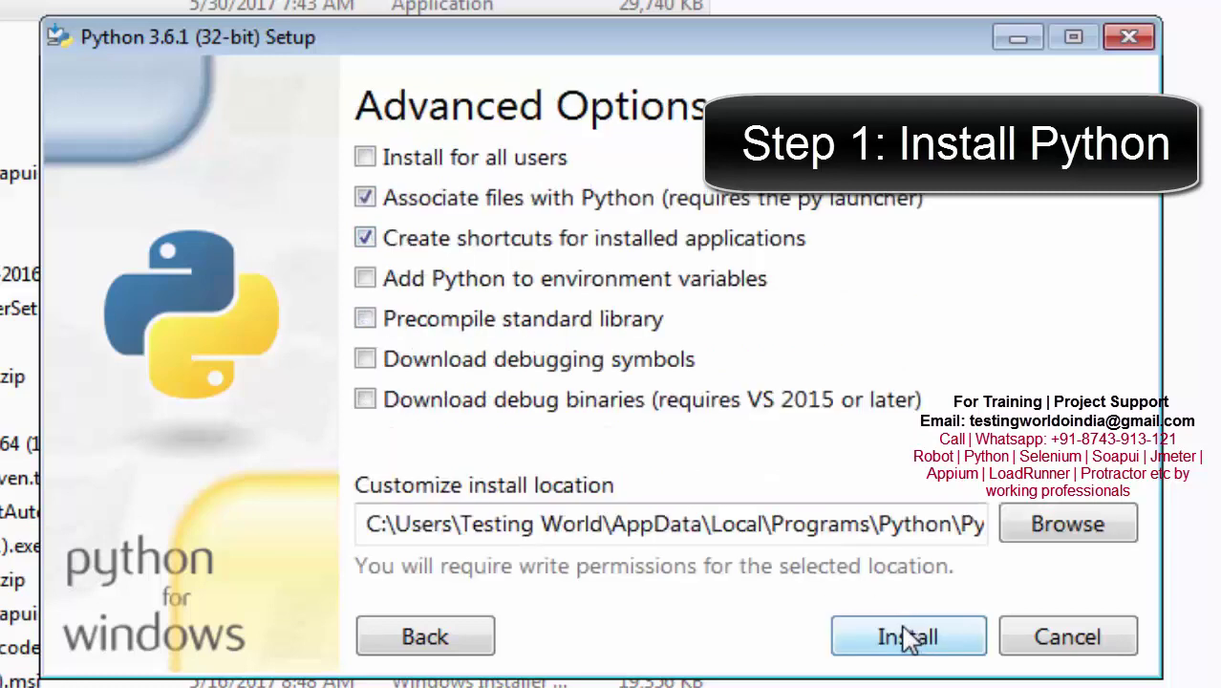
- Change the custom install location to C:\Python36
left_click_drag(449, 529, 1005, 530)
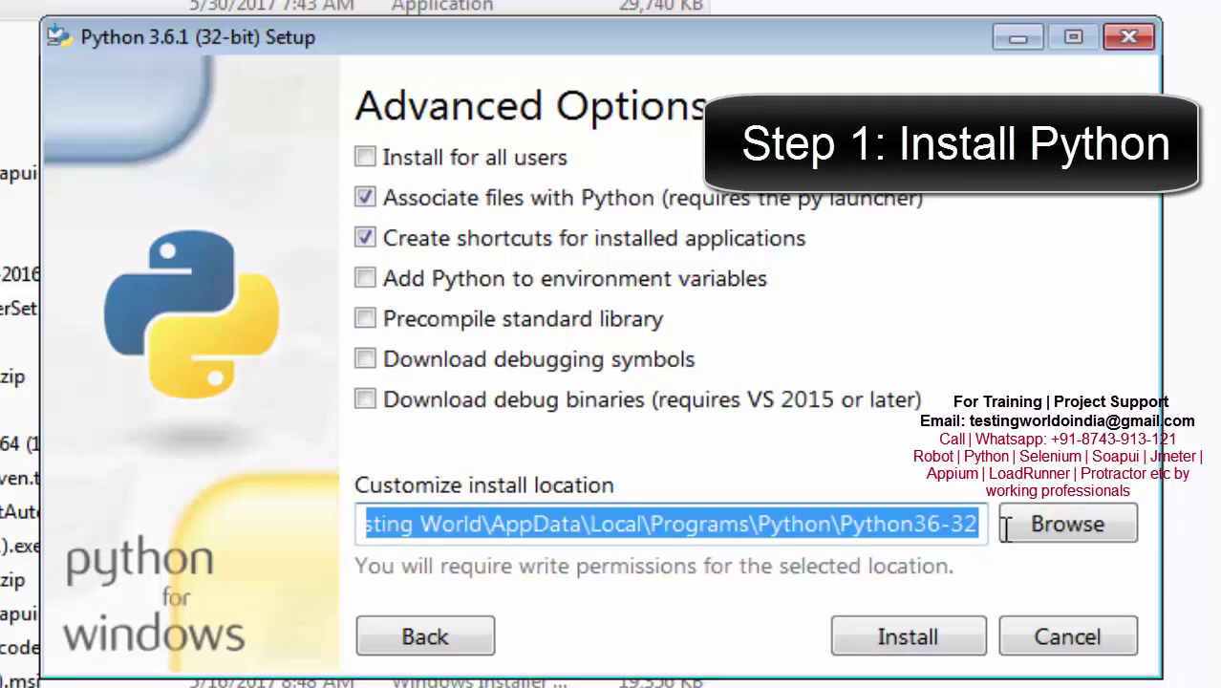
left_click(983, 529)
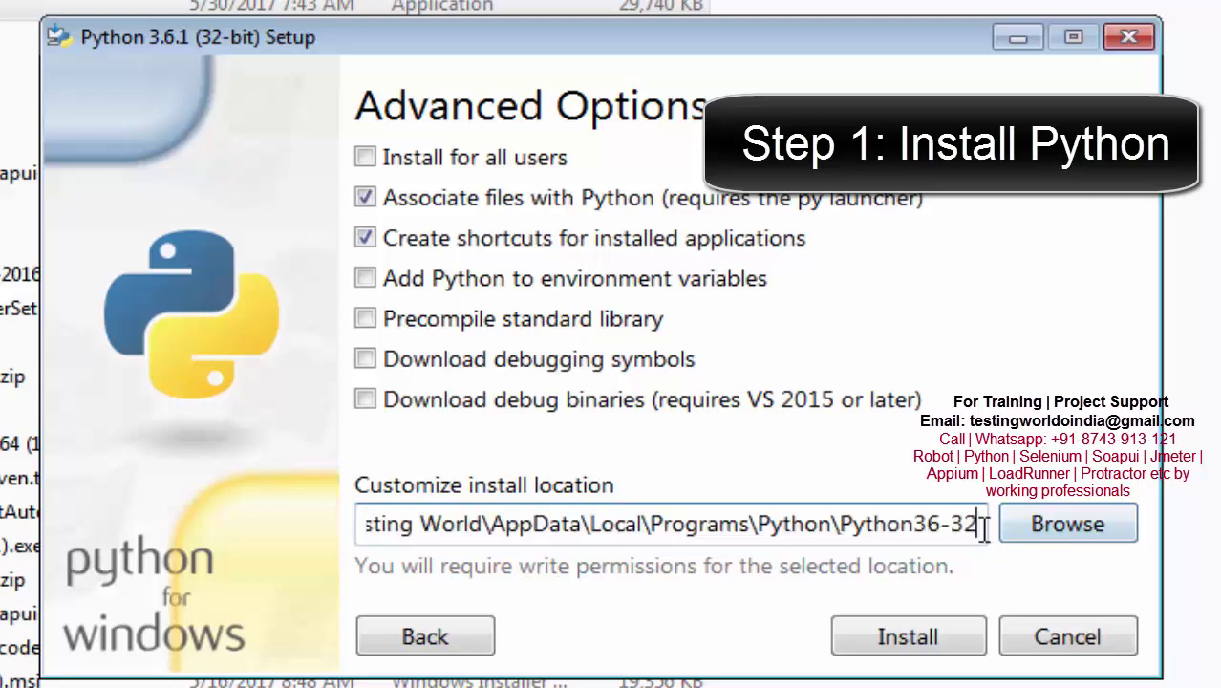
key("BackSpace")
key("BackSpace")
key("BackSpace")
key("BackSpace")
key("BackSpace")
key("BackSpace")
key("BackSpace")
key("BackSpace")
key("BackSpace")
key("BackSpace")
key("BackSpace")
key("BackSpace")
key("BackSpace")
key("BackSpace")
key("BackSpace")
key("BackSpace")
key("BackSpace")
key("BackSpace")
key("BackSpace")
key("BackSpace")
key("BackSpace")
key("BackSpace")
key("BackSpace")
key("BackSpace")
key("BackSpace")
key("BackSpace")
key("BackSpace")
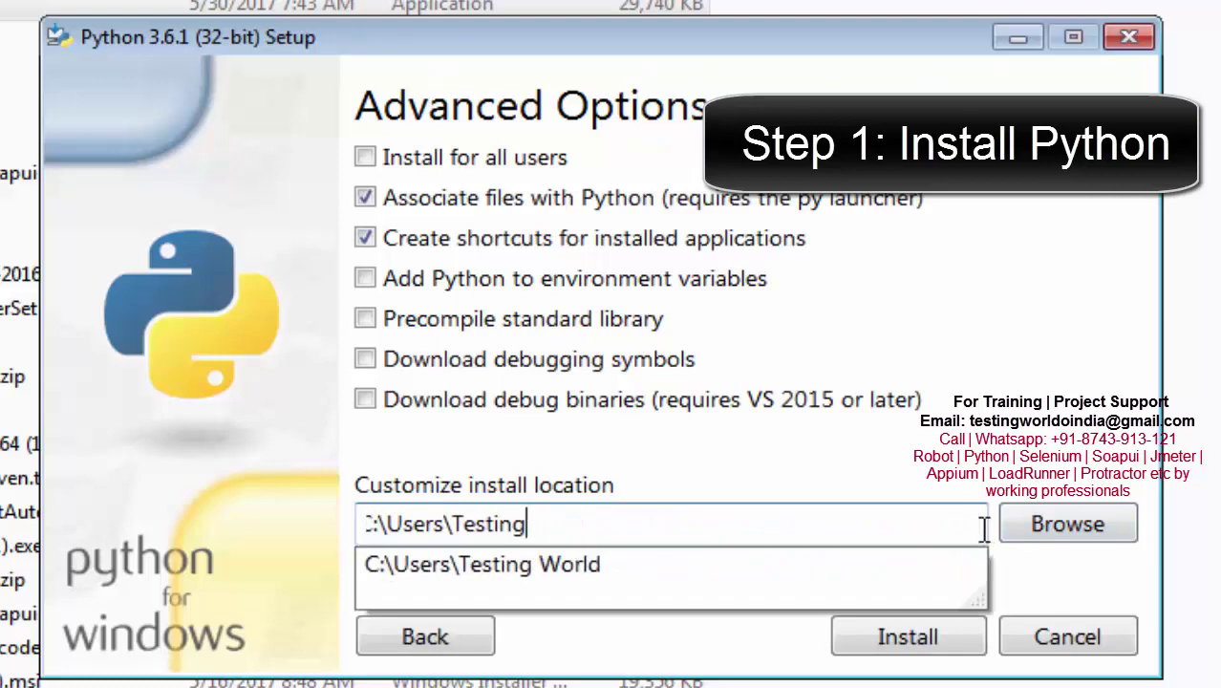
key("BackSpace")
key("BackSpace")
key("BackSpace")
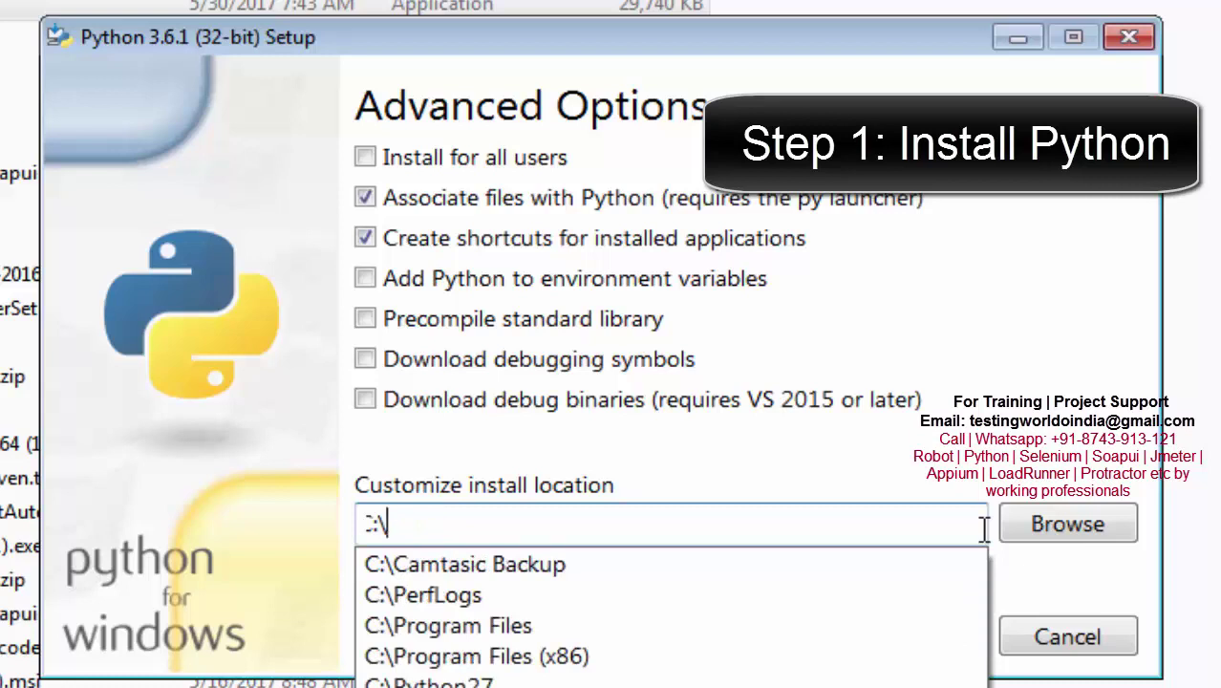
type("Python")
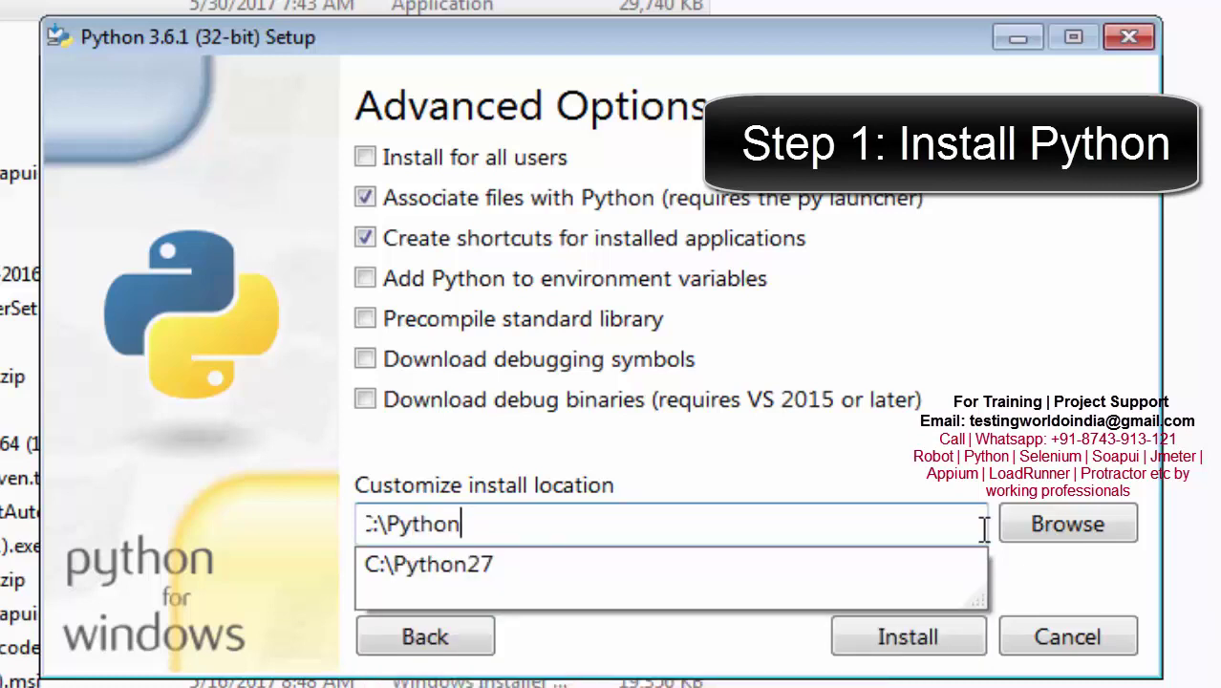
type("36")
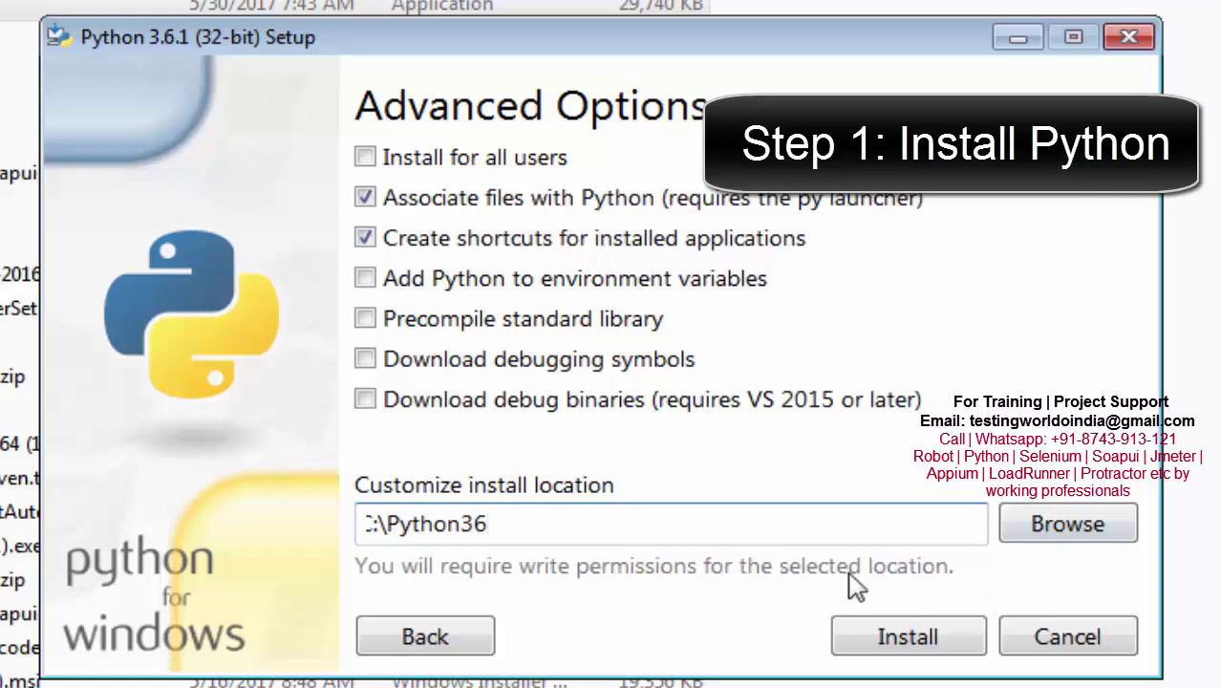
- Install Python with the chosen options and close the setup wizard once it finishes
left_click_drag(623, 519, 169, 513)
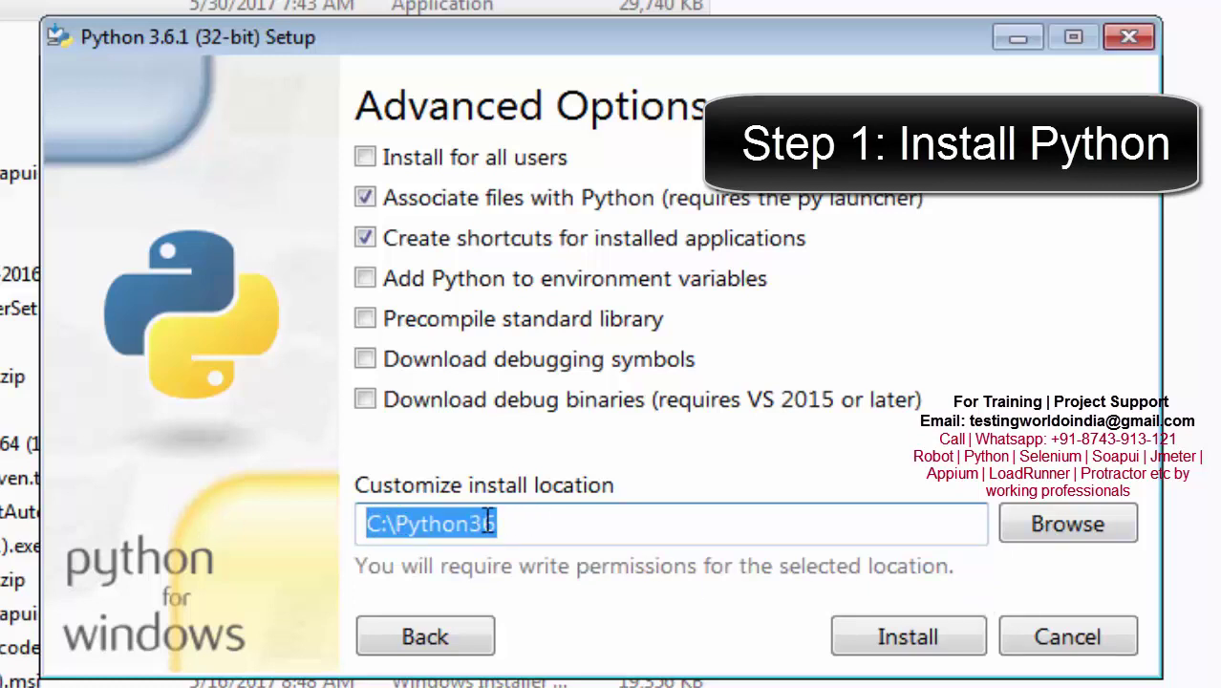
left_click(889, 638)
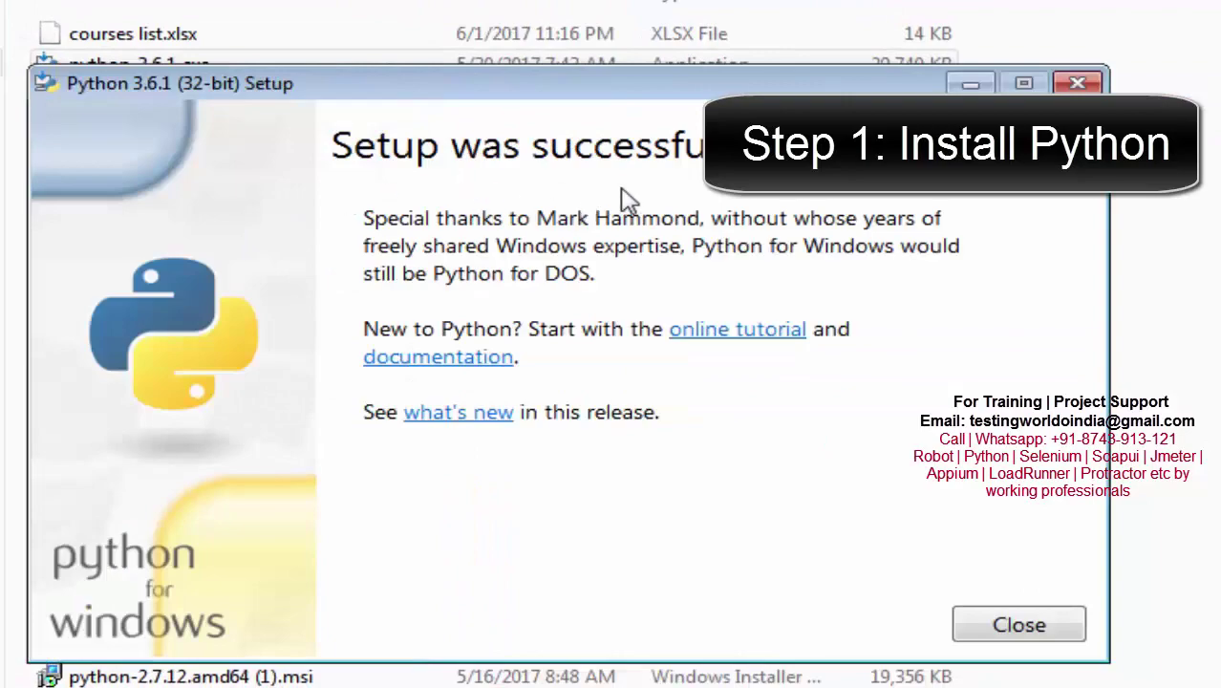
left_click(1032, 635)
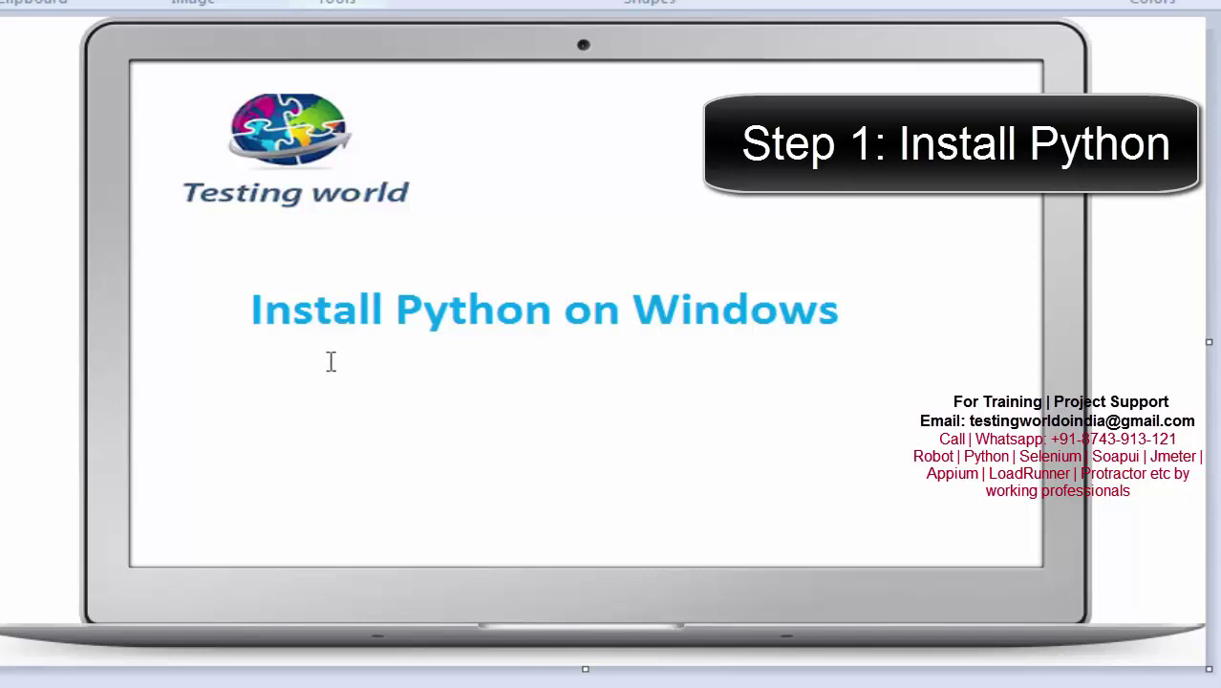
- In Paint, add the text line "Set Environment Variable" below "Install Python on Windows", widened to fit on one line
left_click_drag(254, 372, 656, 422)
type("Set E")
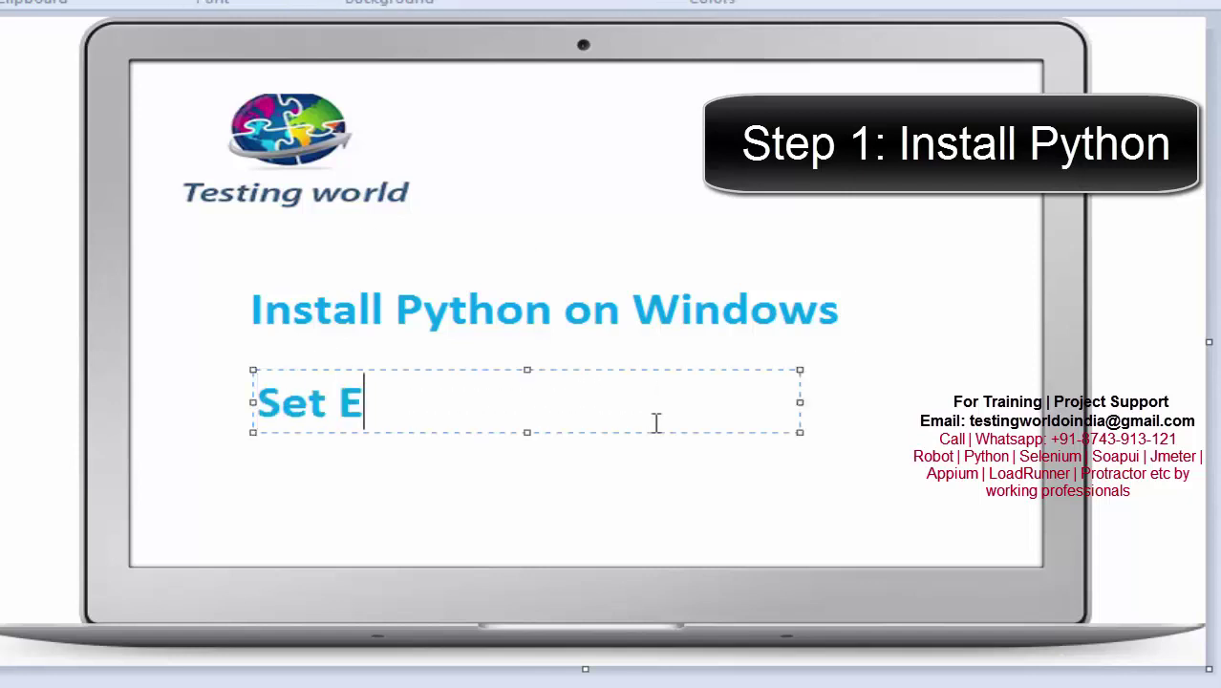
type("nvironment Variabke")
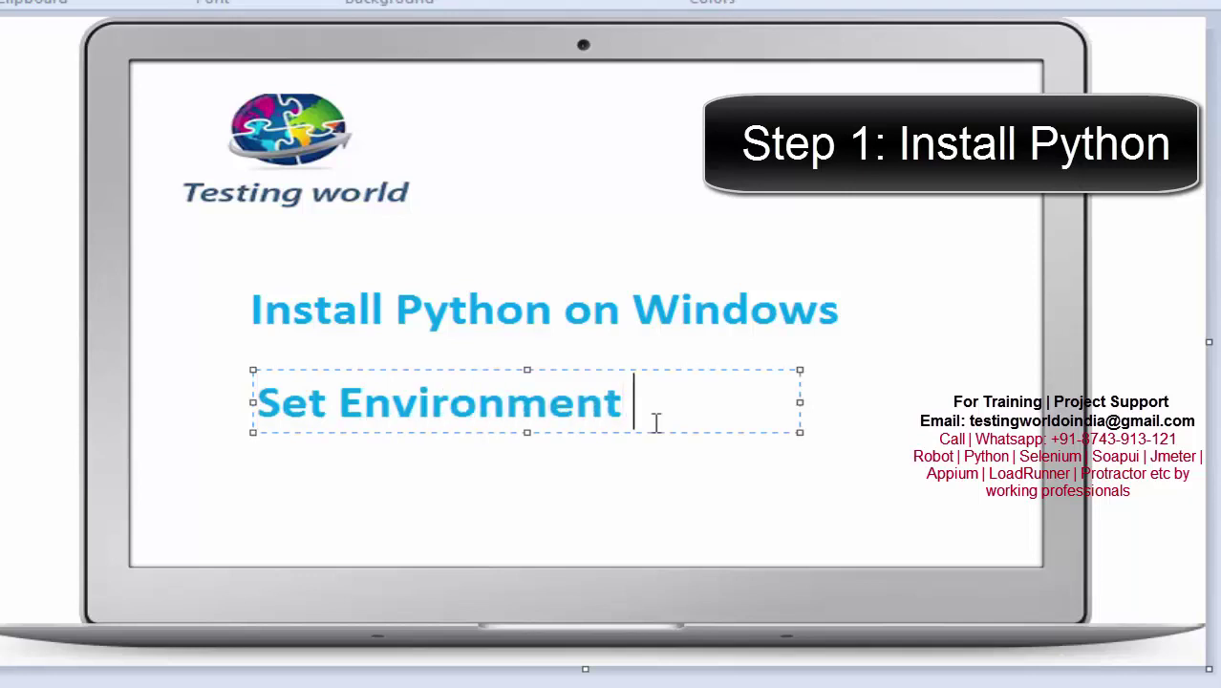
left_click(656, 423)
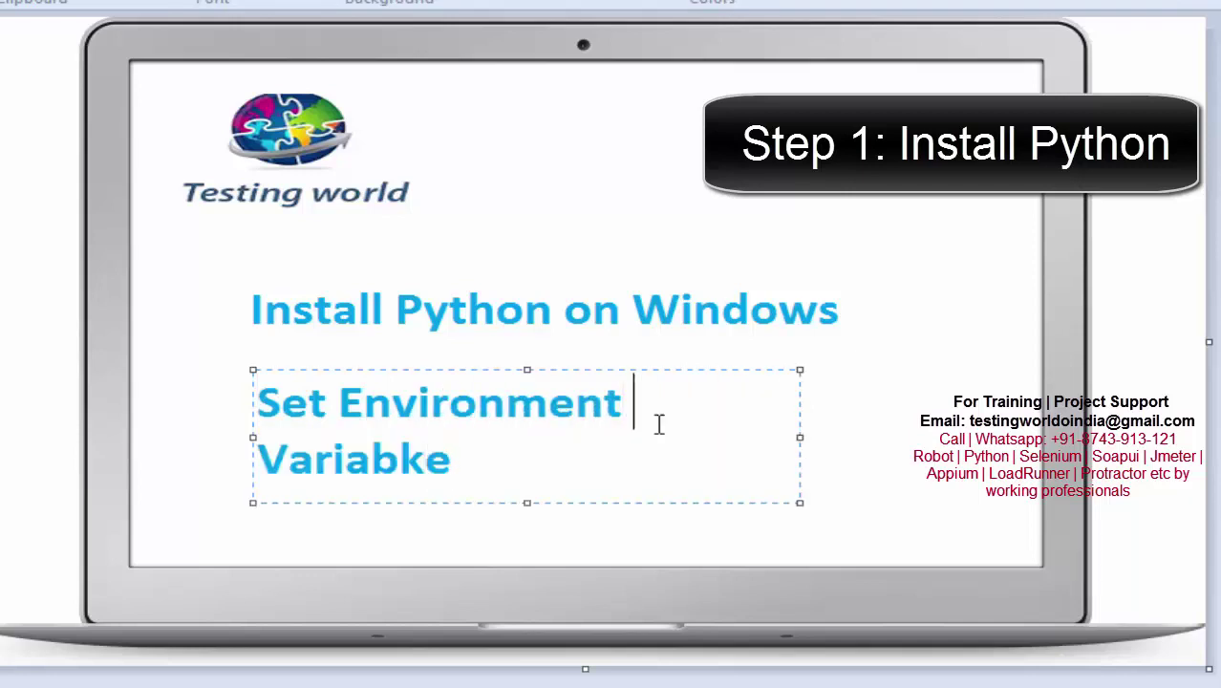
key("BackSpace")
key("BackSpace")
type("t")
key("End")
key("BackSpace")
key("BackSpace")
type("le")
left_click_drag(800, 437, 891, 428)
left_click(1166, 399)
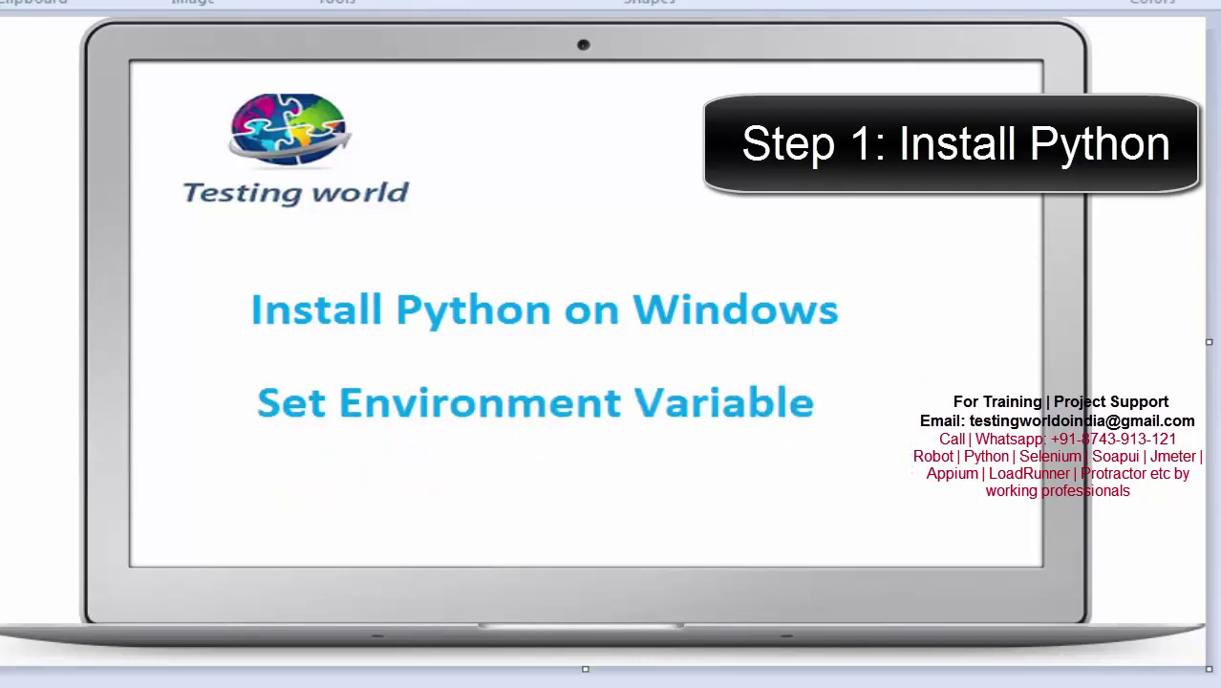
- Open the C:\Python36 folder and copy its address
key("super")
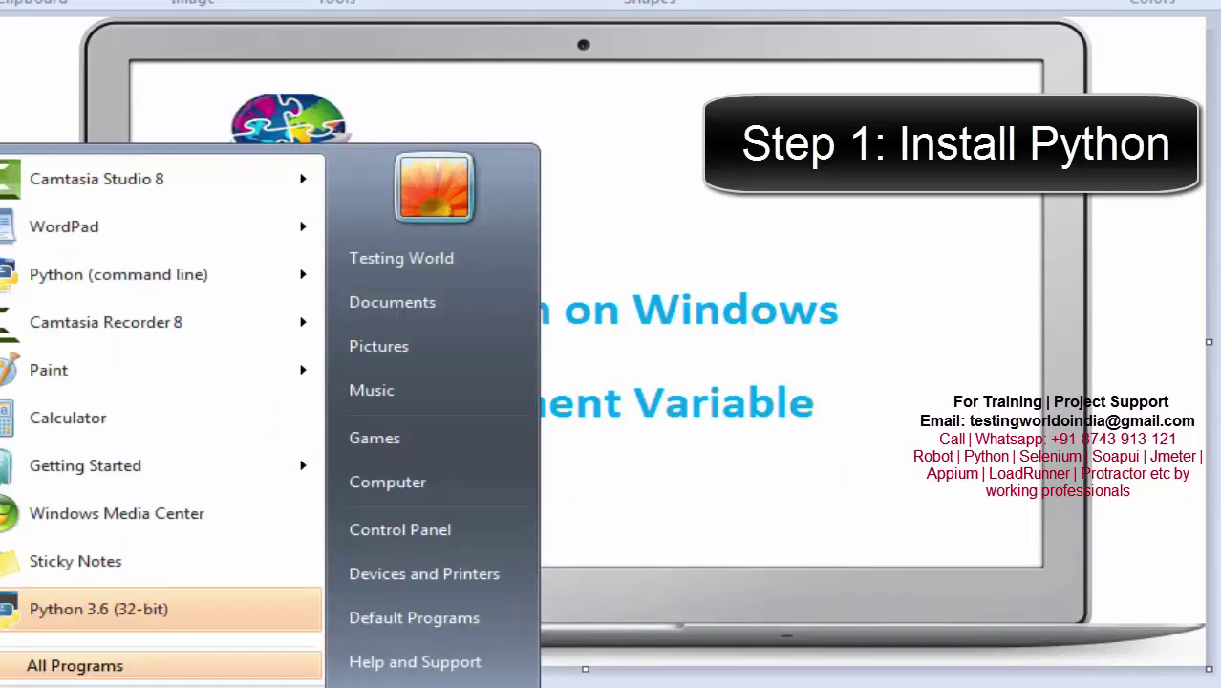
type("c:\\py")
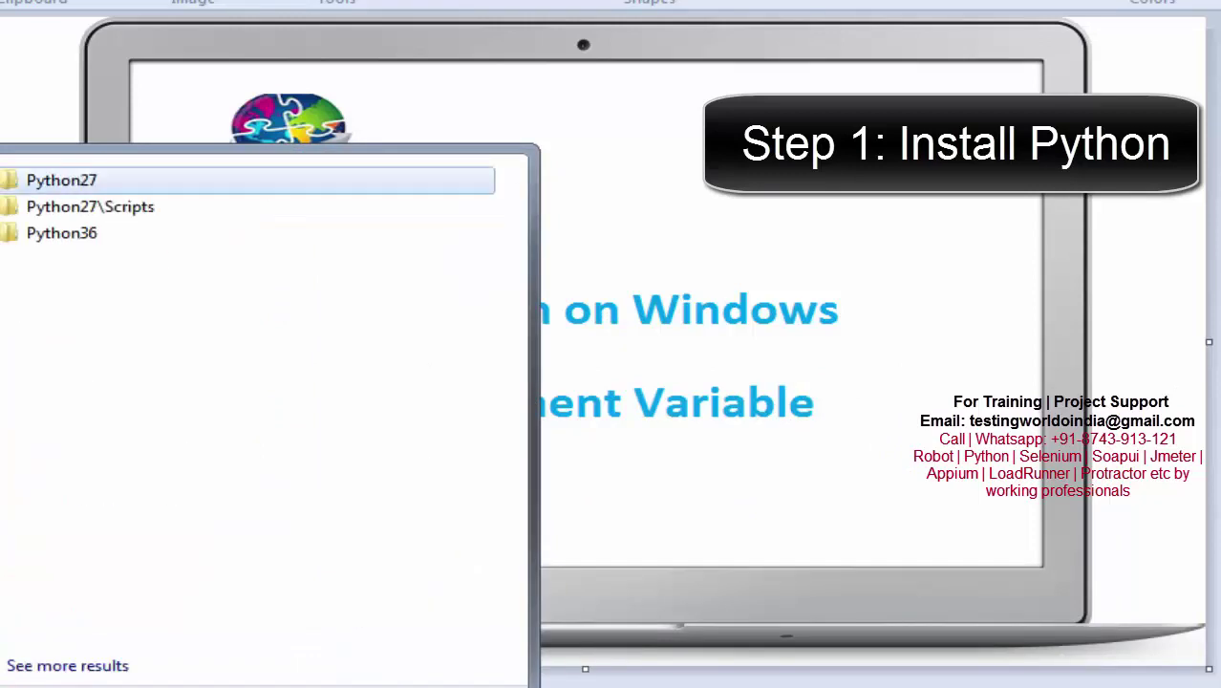
key("Down")
key("Down")
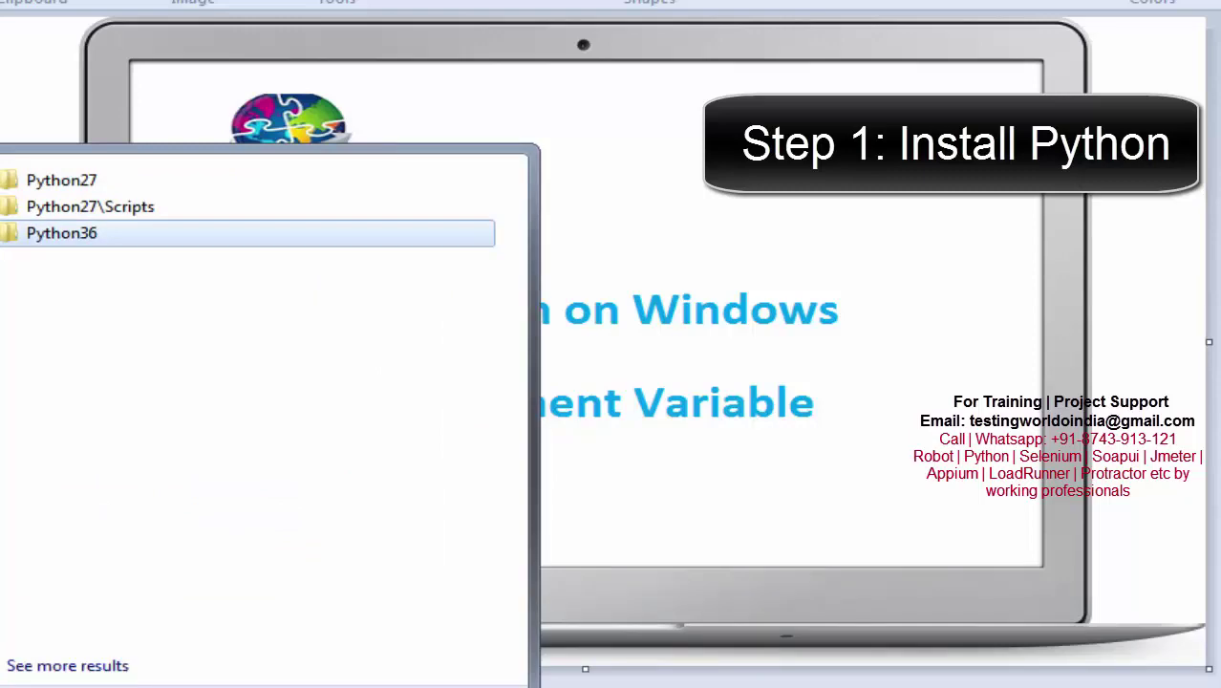
key("Return")
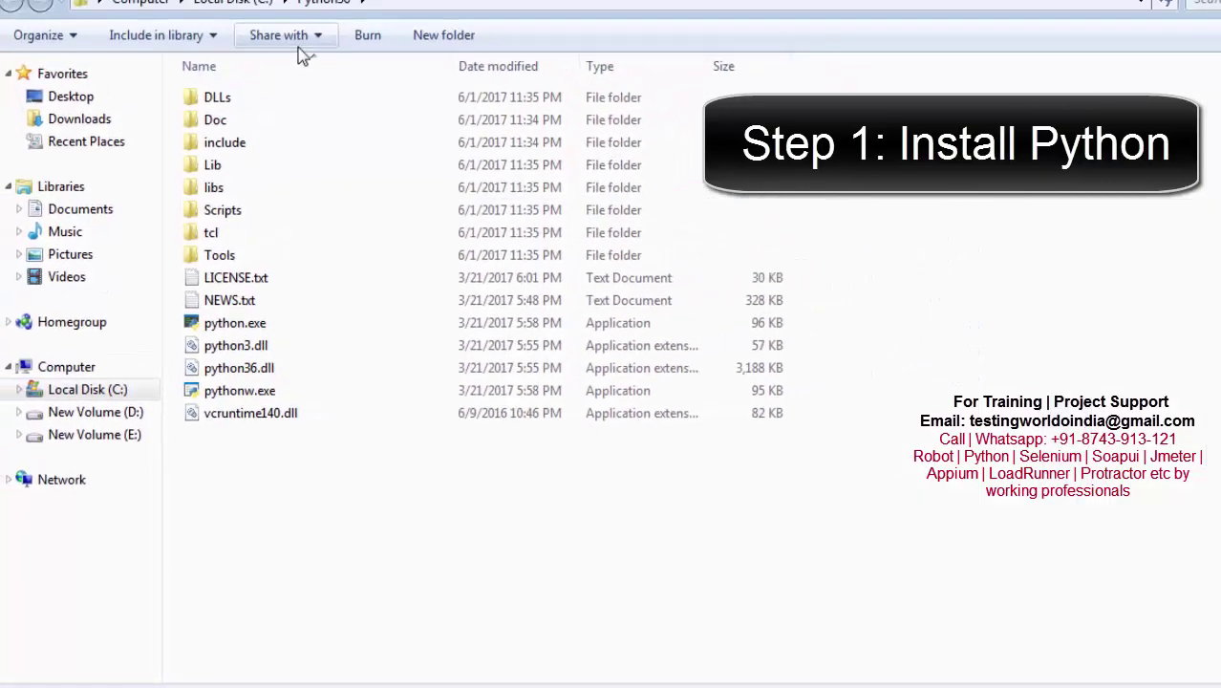
right_click(355, 2)
left_click(385, 23)
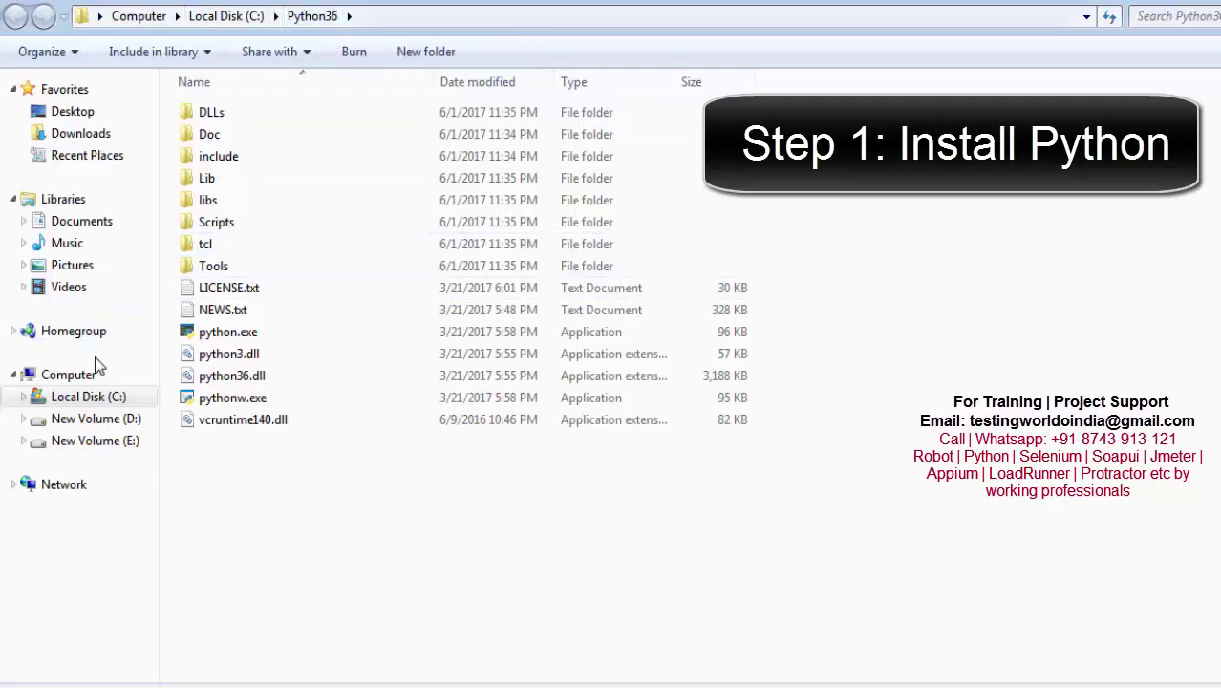
- Open the Environment Variables dialog from the computer's advanced system settings and go to the system variables list
right_click(74, 382)
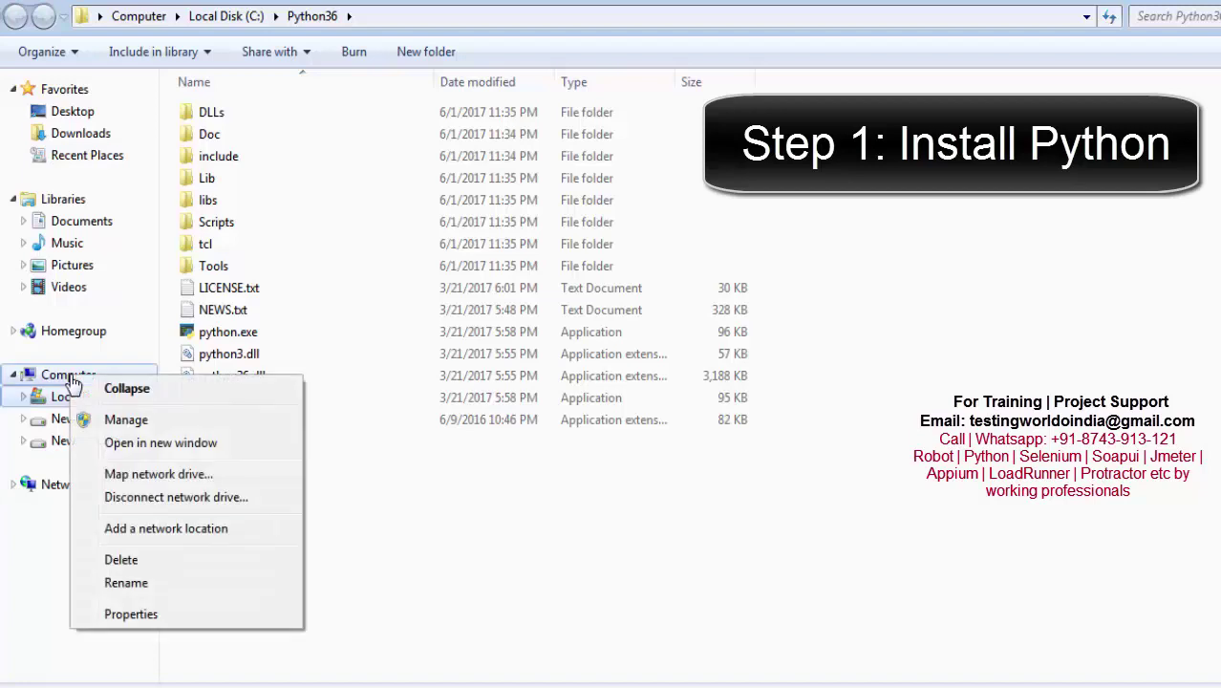
left_click(131, 614)
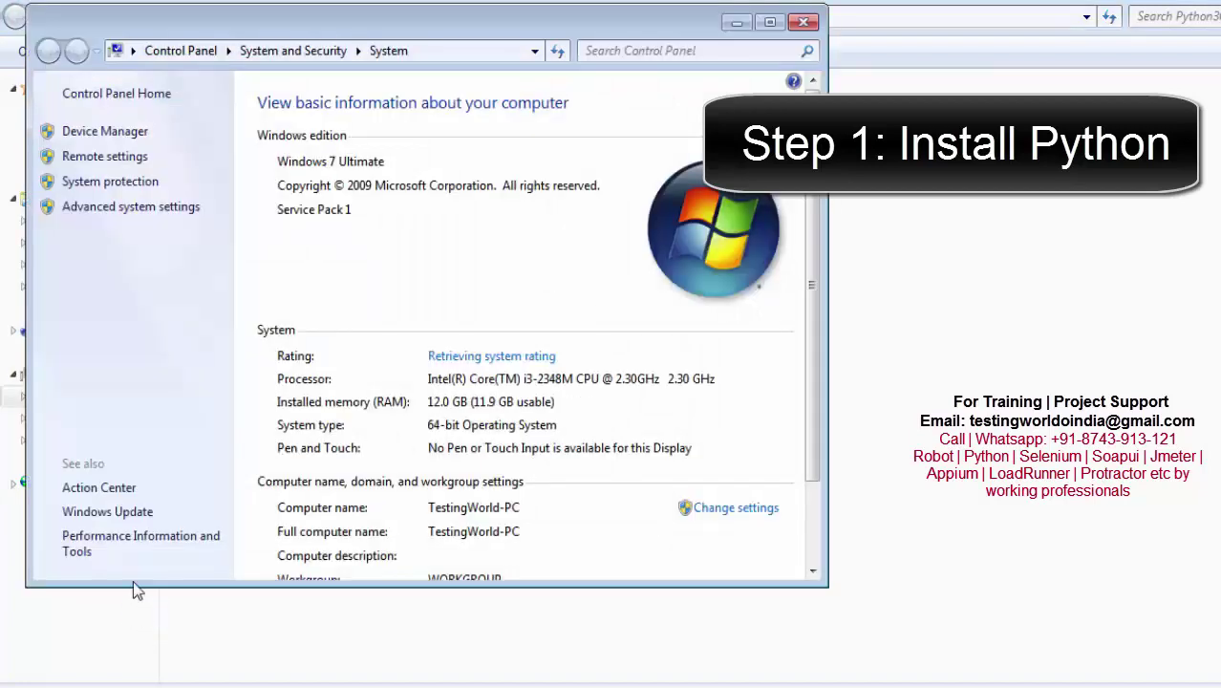
left_click(158, 210)
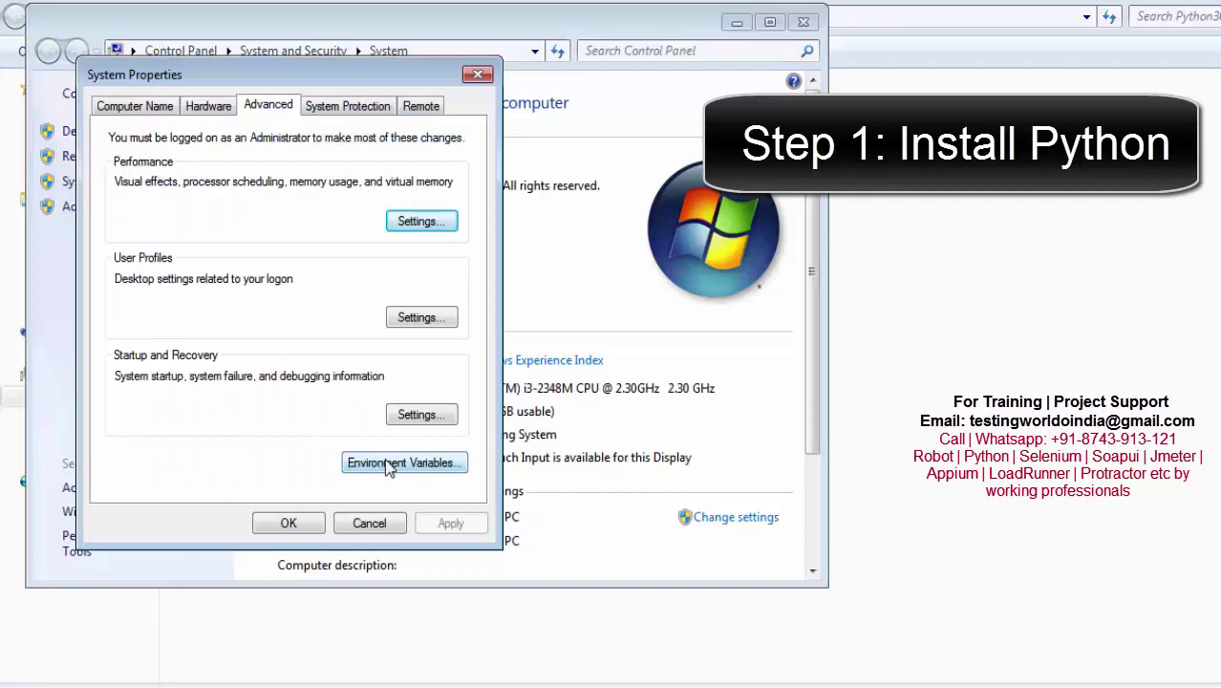
left_click(389, 466)
left_click(280, 411)
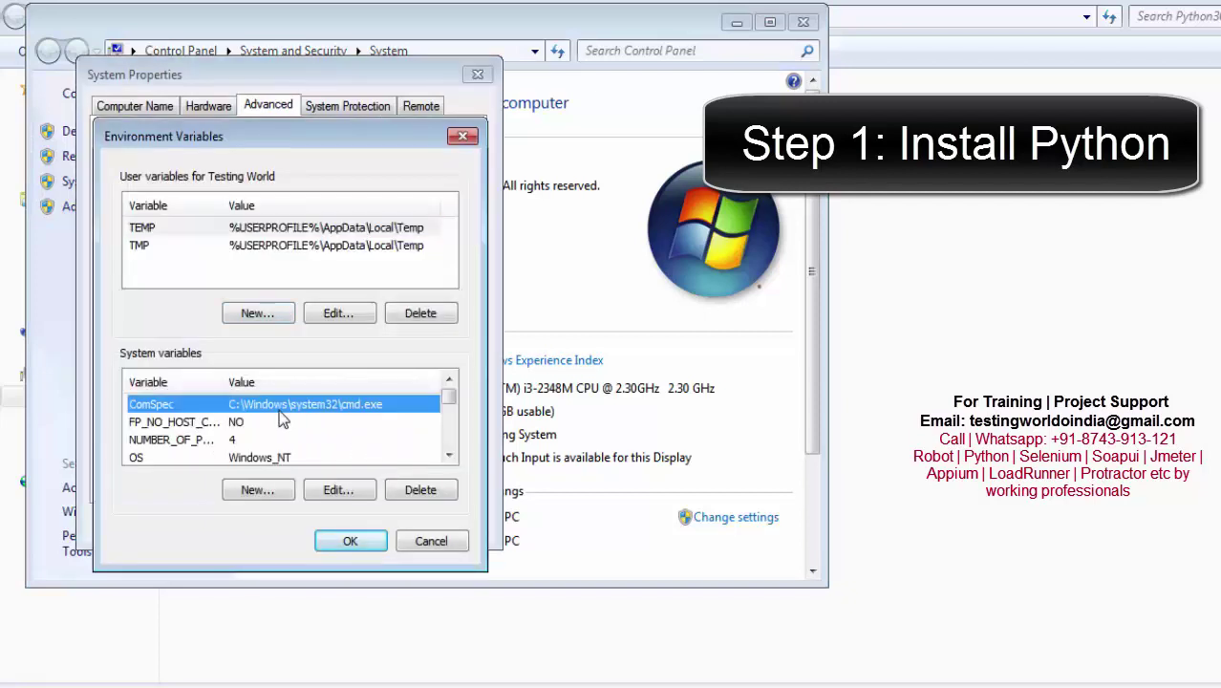
- Insert C:\Python36; at the beginning of the system Path variable's value
scroll(280, 417, "down", 2)
left_click(280, 409)
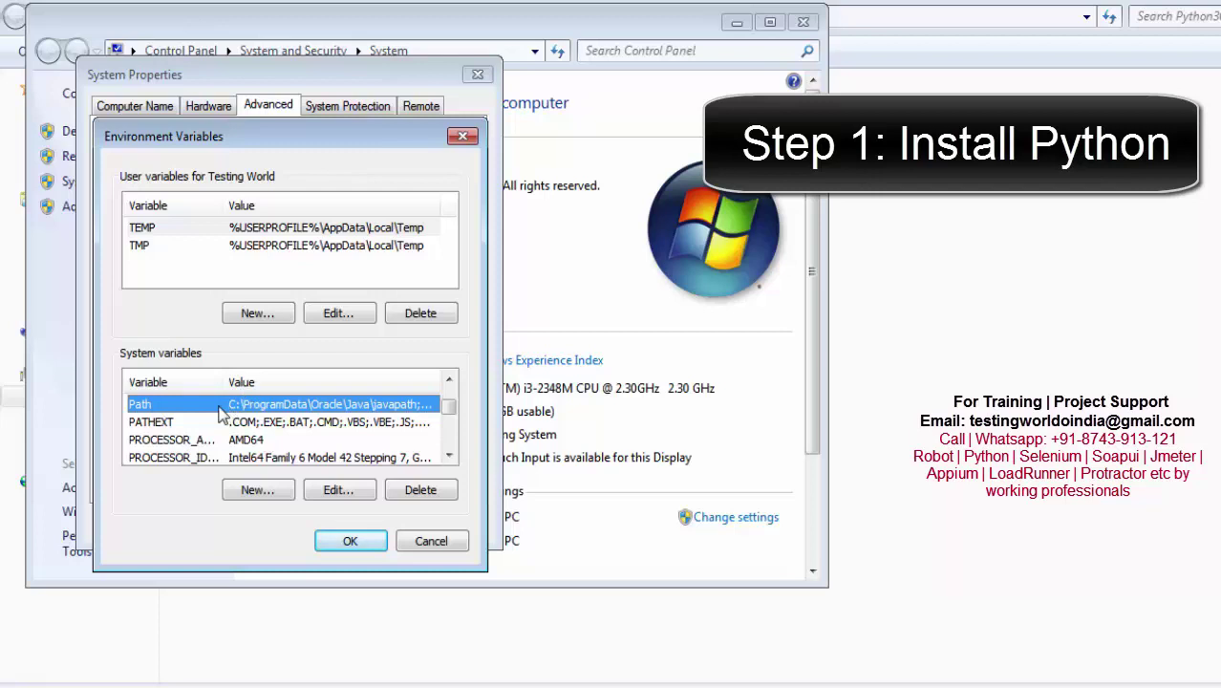
left_click(336, 490)
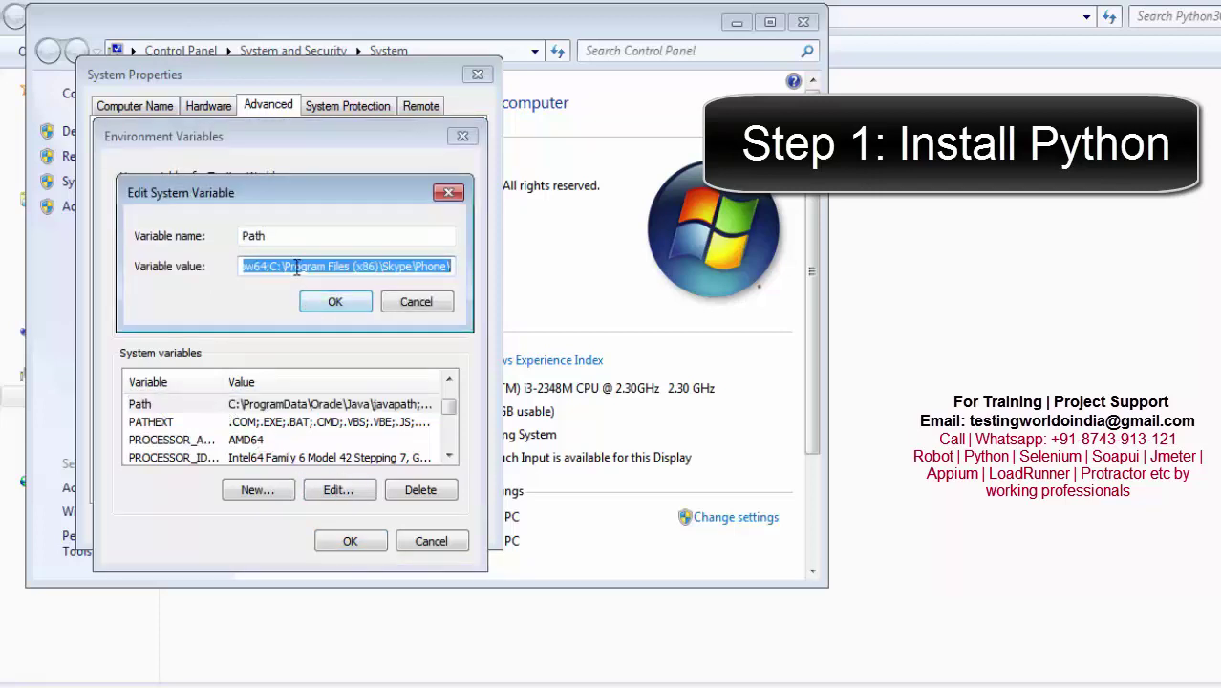
left_click_drag(297, 267, 186, 269)
left_click(245, 268)
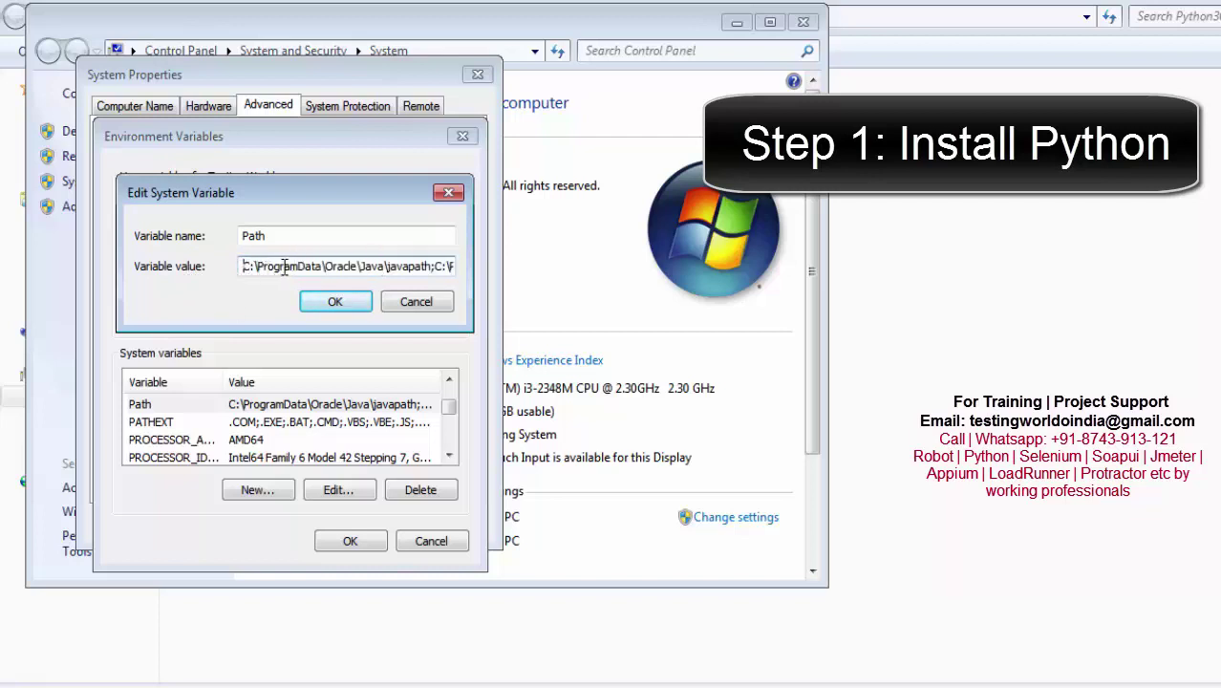
key("ctrl+v")
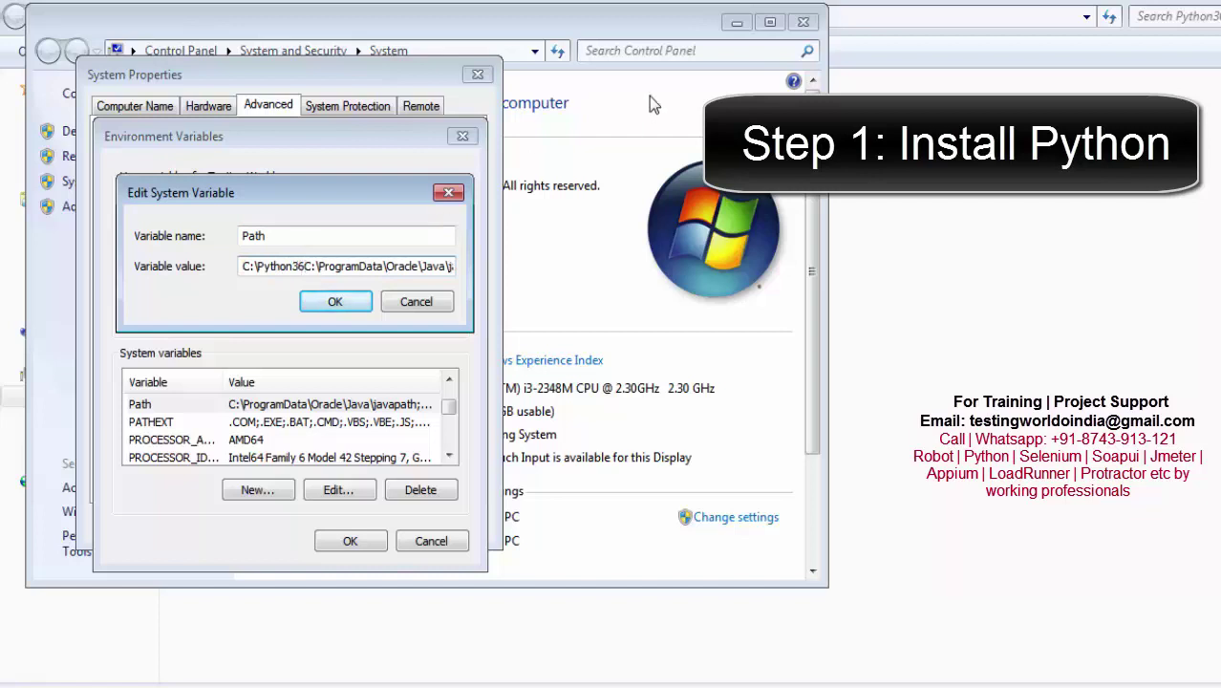
type(";")
- Highlight the added C:\Python36; entry, save the Path variable, and close the Environment Variables and System Properties dialogs
key("shift+Left")
key("shift+Left")
key("shift+Left")
key("shift+Left")
key("shift+Left")
key("shift+Left")
key("shift+Left")
key("shift+Left")
key("shift+Left")
key("shift+Left")
key("shift+Left")
key("shift+Left")
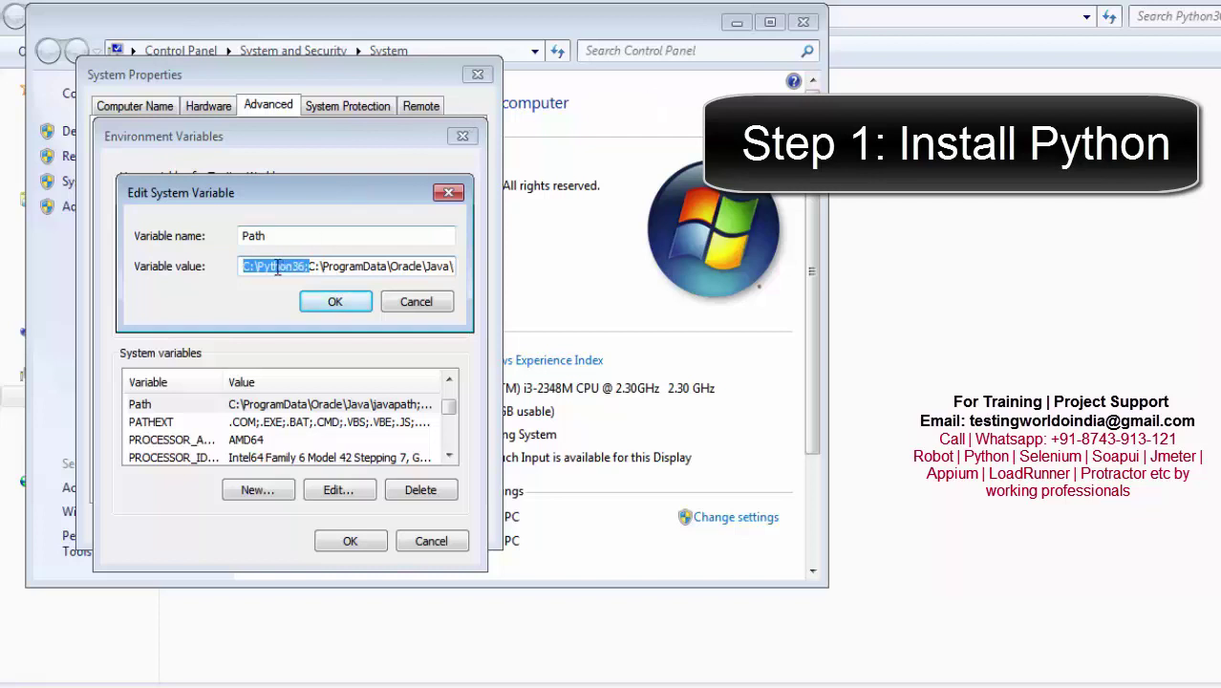
left_click(308, 266)
left_click(233, 269, "shift")
left_click(321, 306)
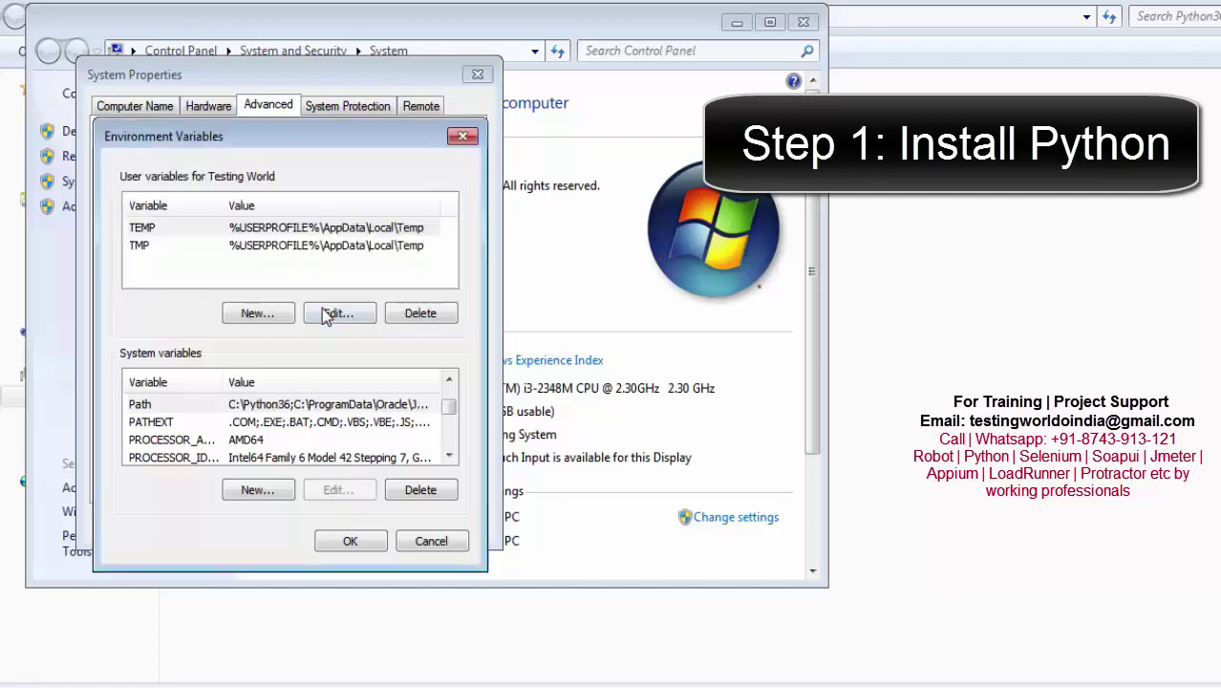
left_click(327, 541)
left_click(302, 527)
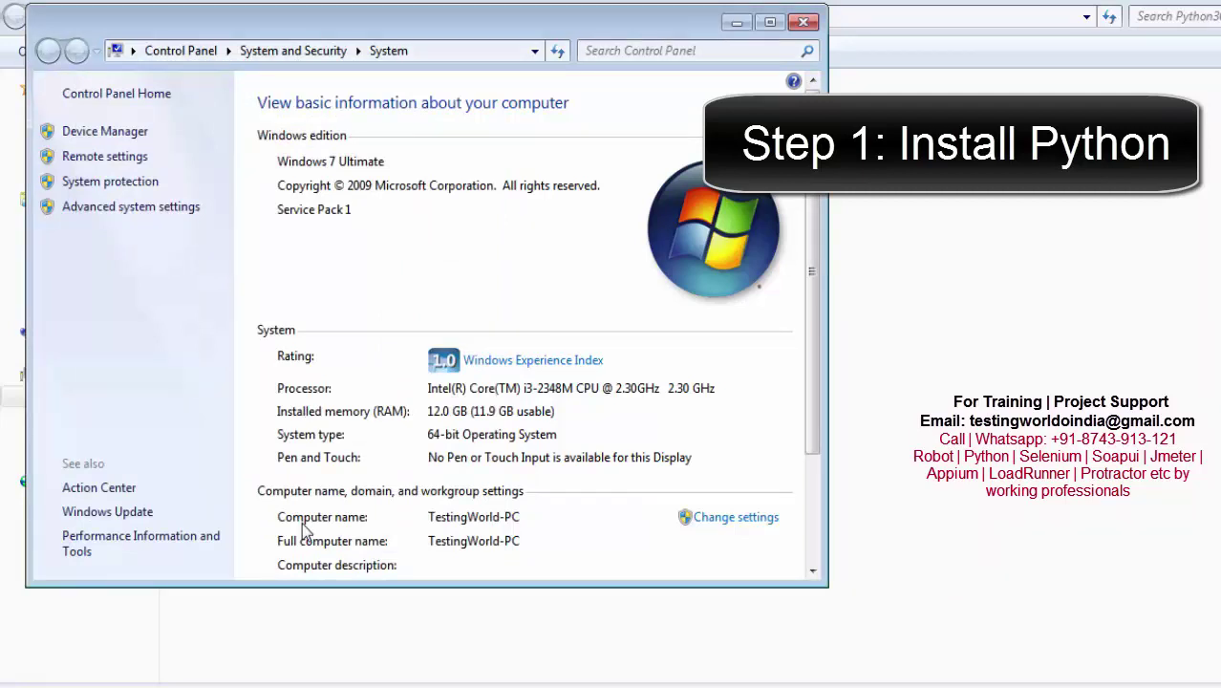
- Open a Command Prompt, move its window clear, and check the installed Python version with python -V
key("super+r")
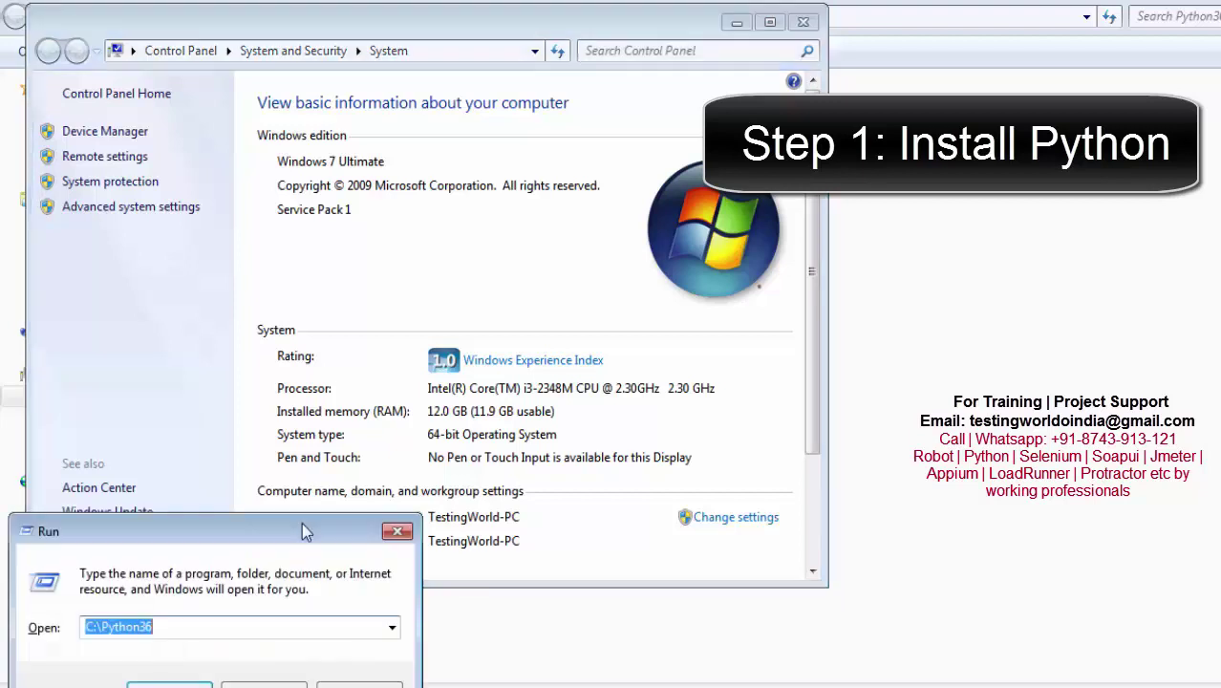
type("cm")
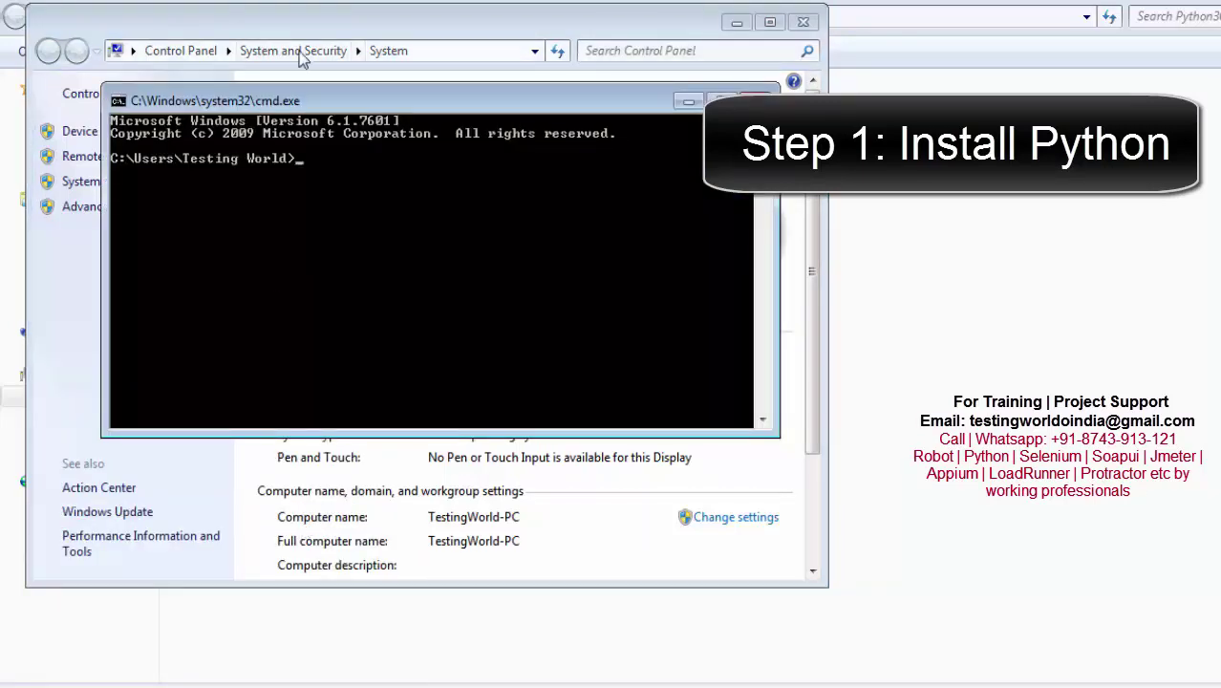
left_click_drag(394, 111, 676, 268)
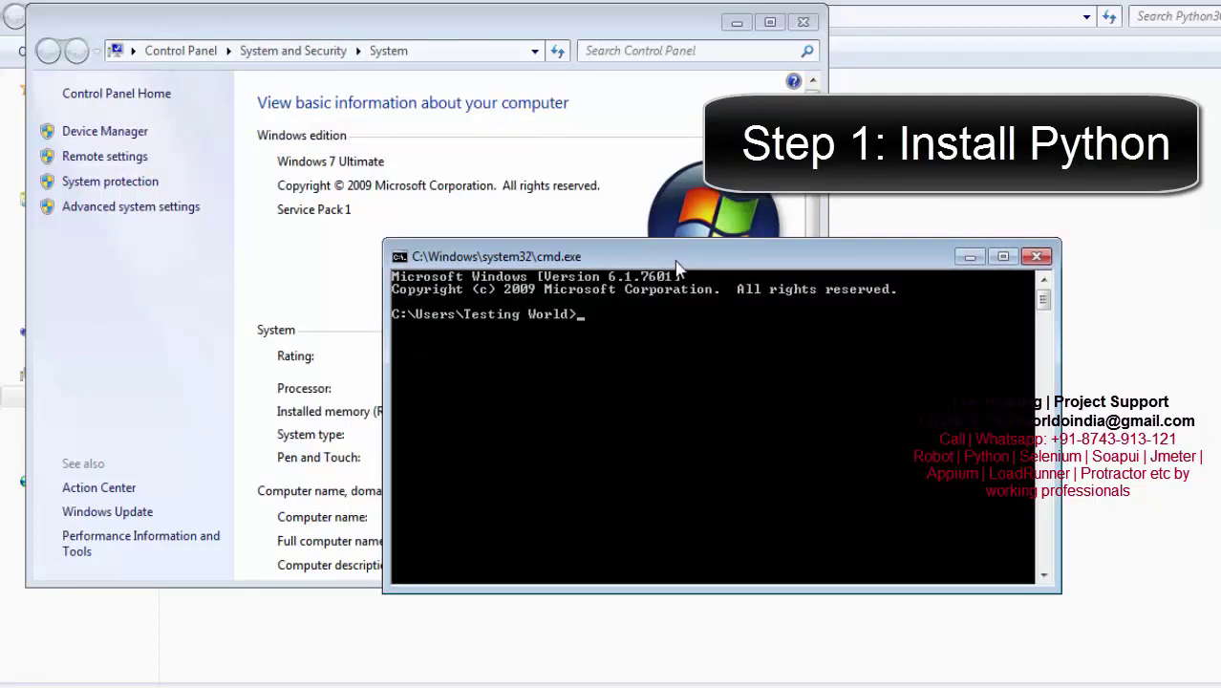
type("pythin")
key("BackSpace")
type("on -V")
key("Return")
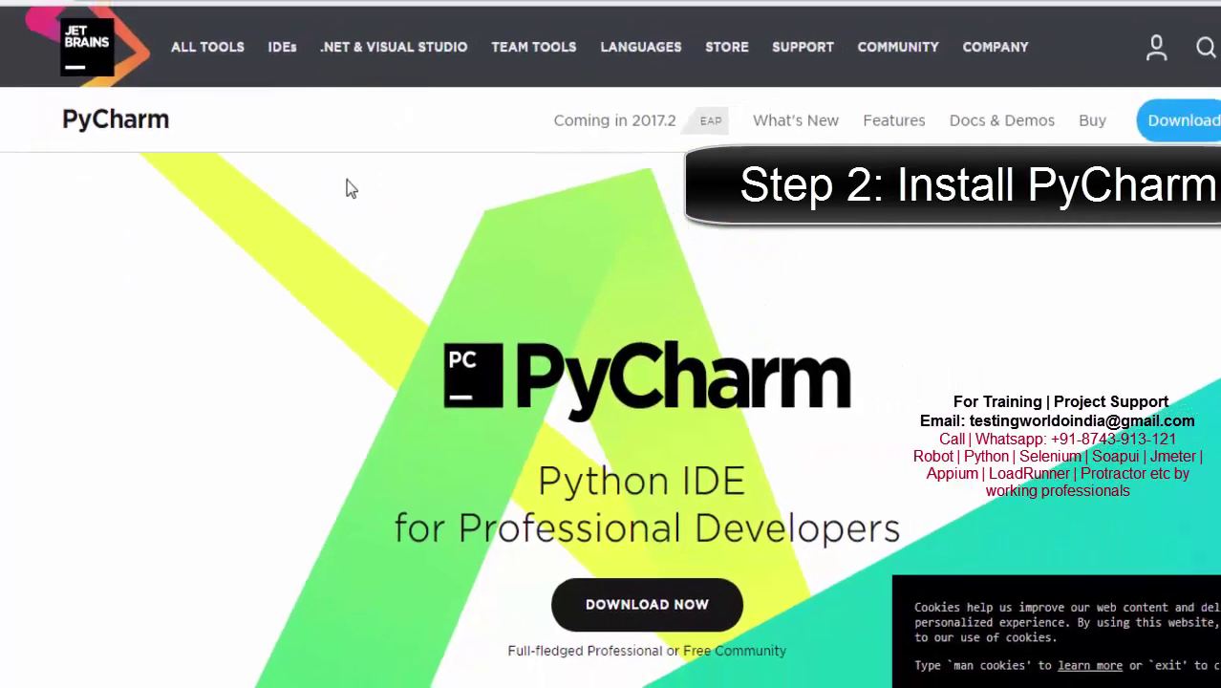
mouse_move(306, 96)
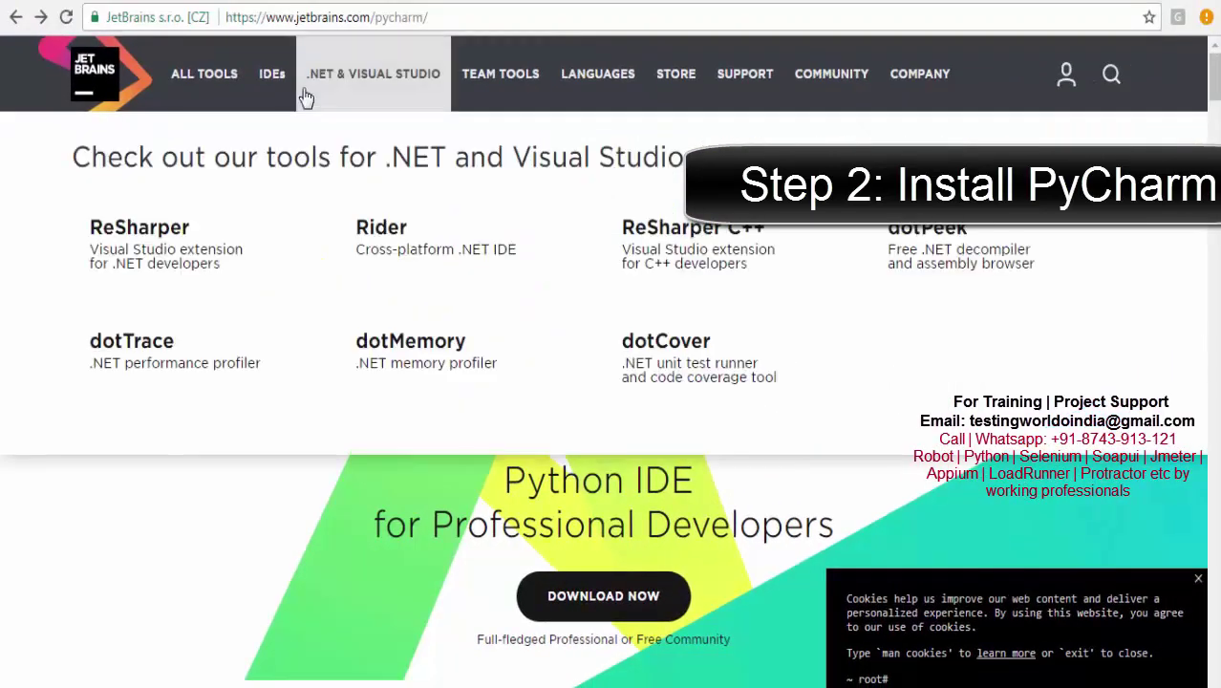
double_click(282, 17)
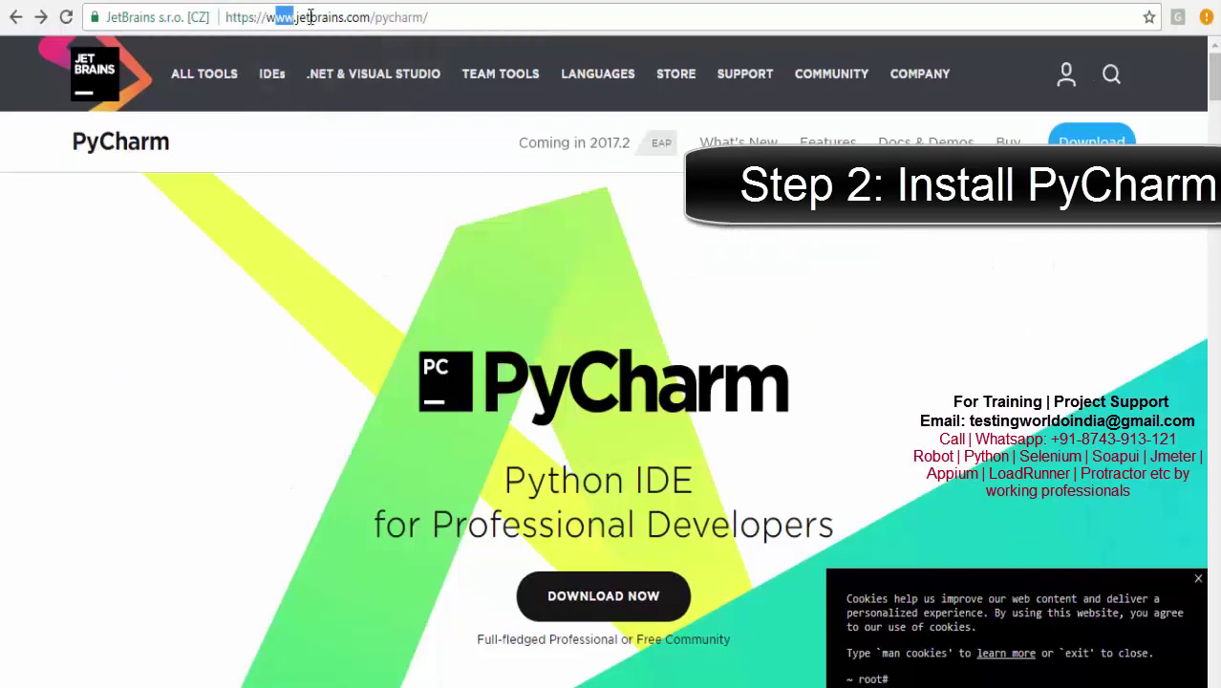
left_click_drag(310, 17, 370, 17)
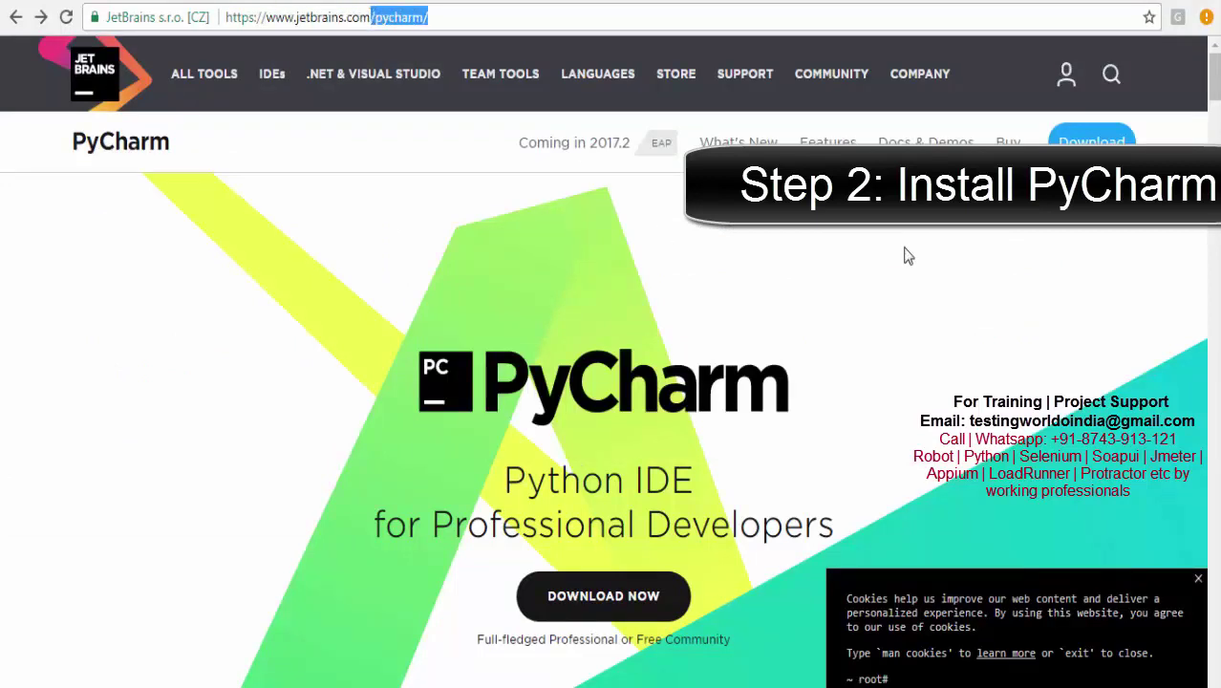
left_click_drag(1213, 92, 1214, 99)
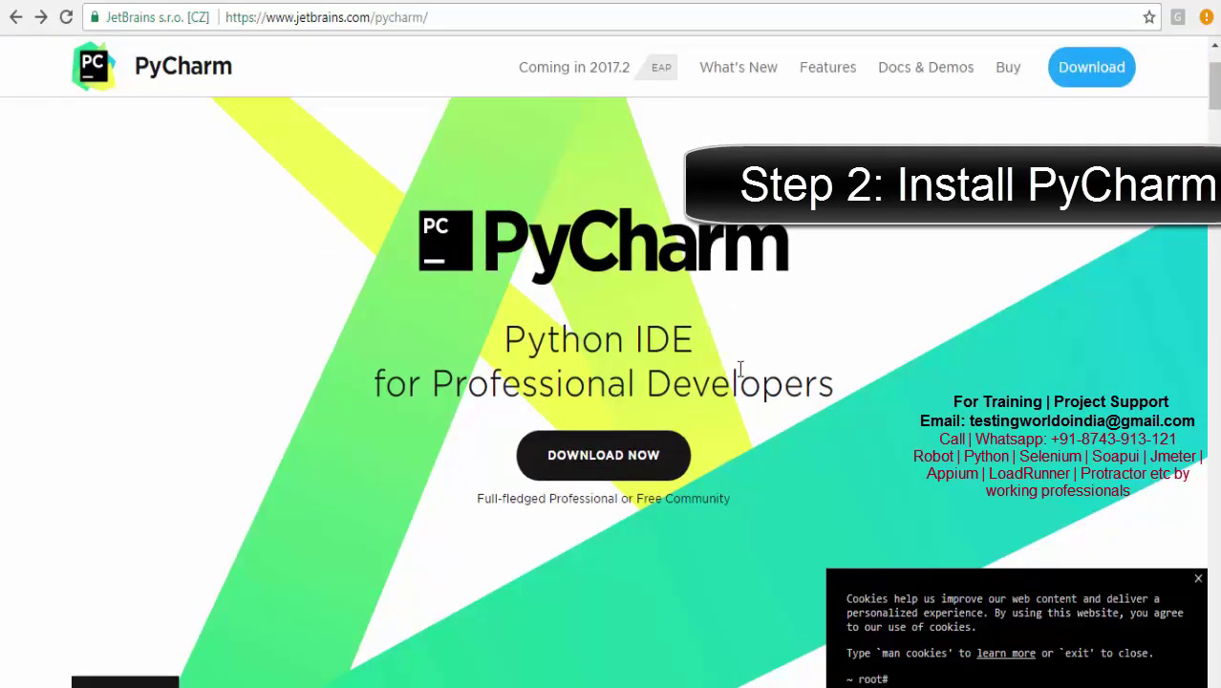
left_click(613, 460)
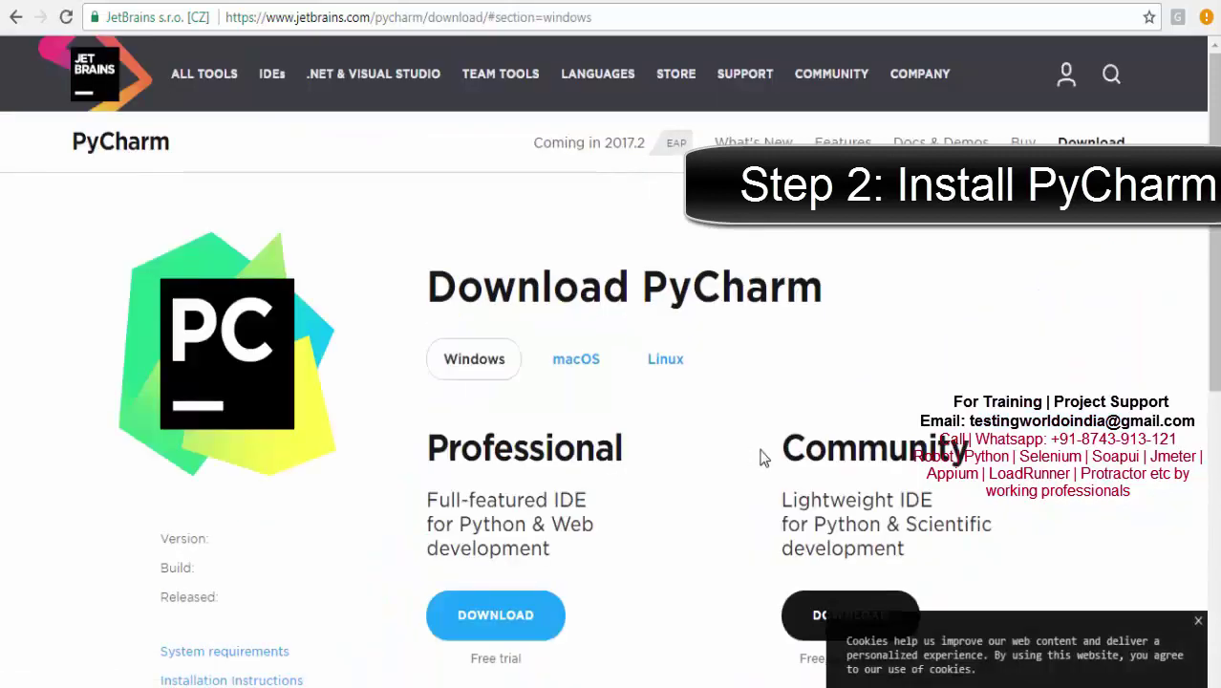
scroll(453, 308, "down", 3)
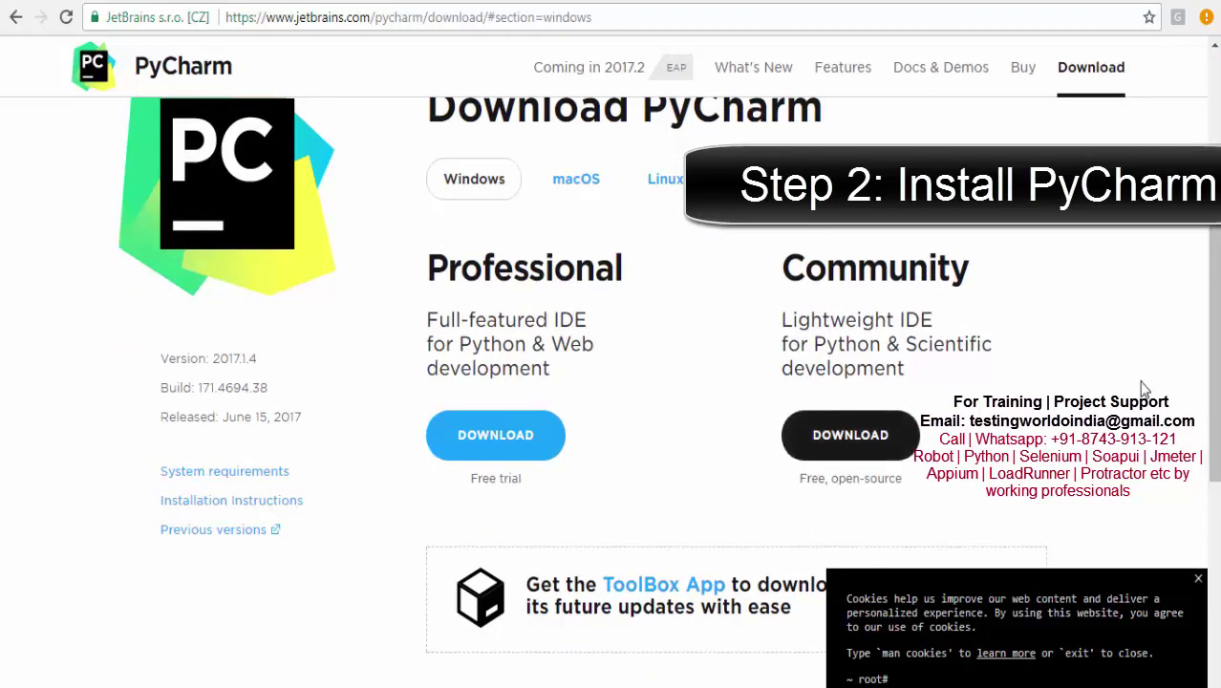
left_click(857, 442)
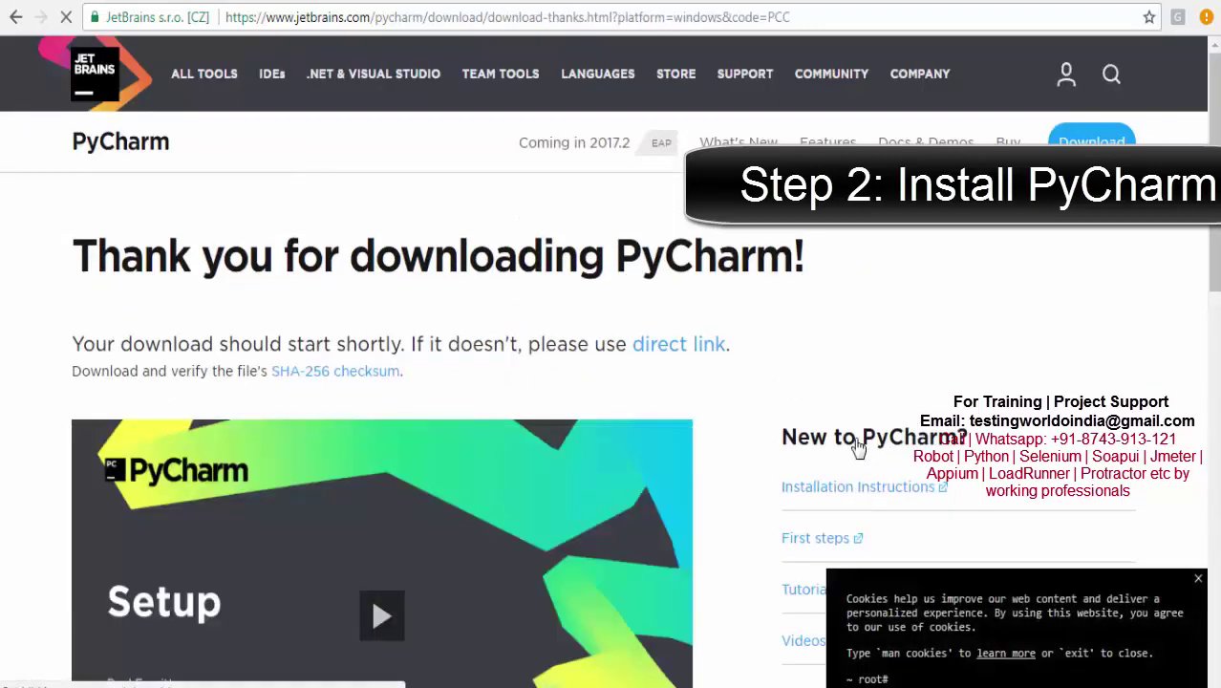
scroll(857, 446, "down", 1)
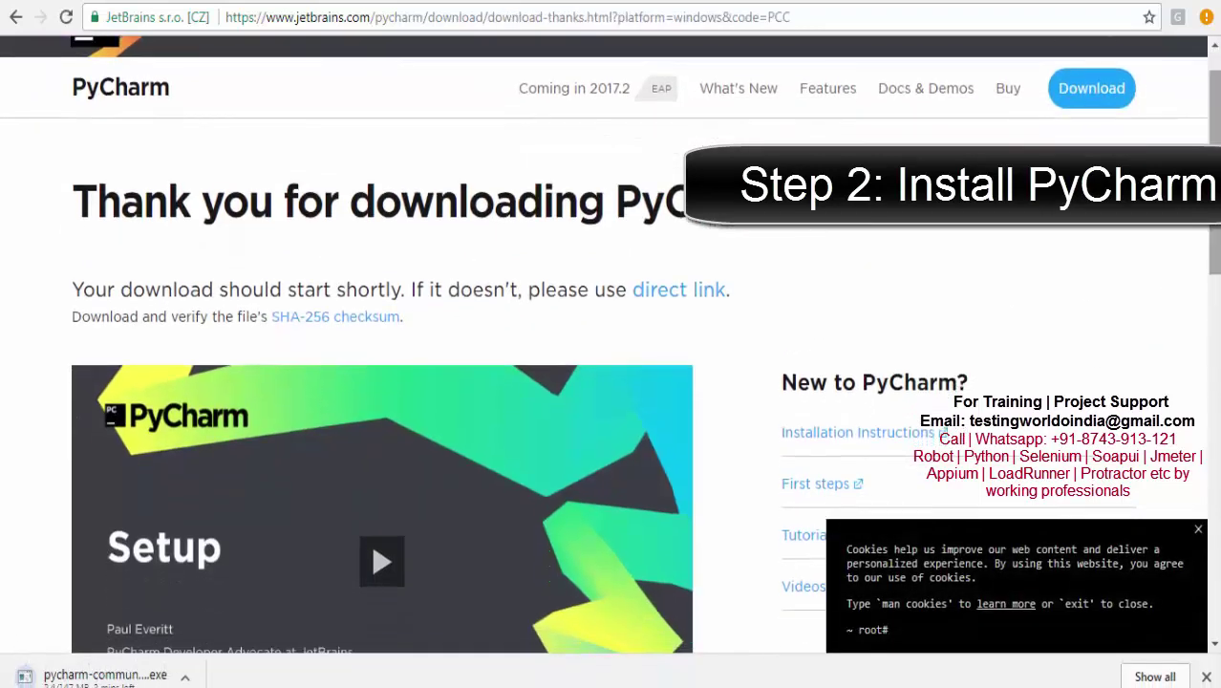
left_click(1199, 533)
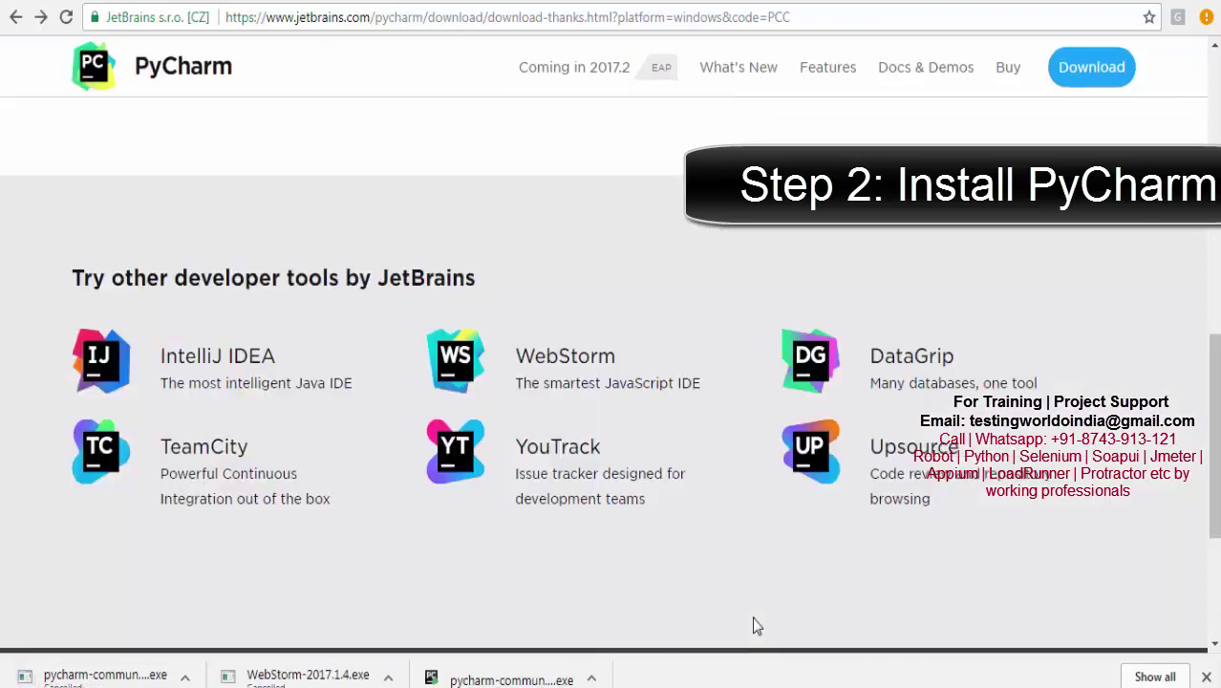
- Run the downloaded PyCharm Community installer with the default folder and options, finishing with Run PyCharm Community Edition enabled
left_click(521, 680)
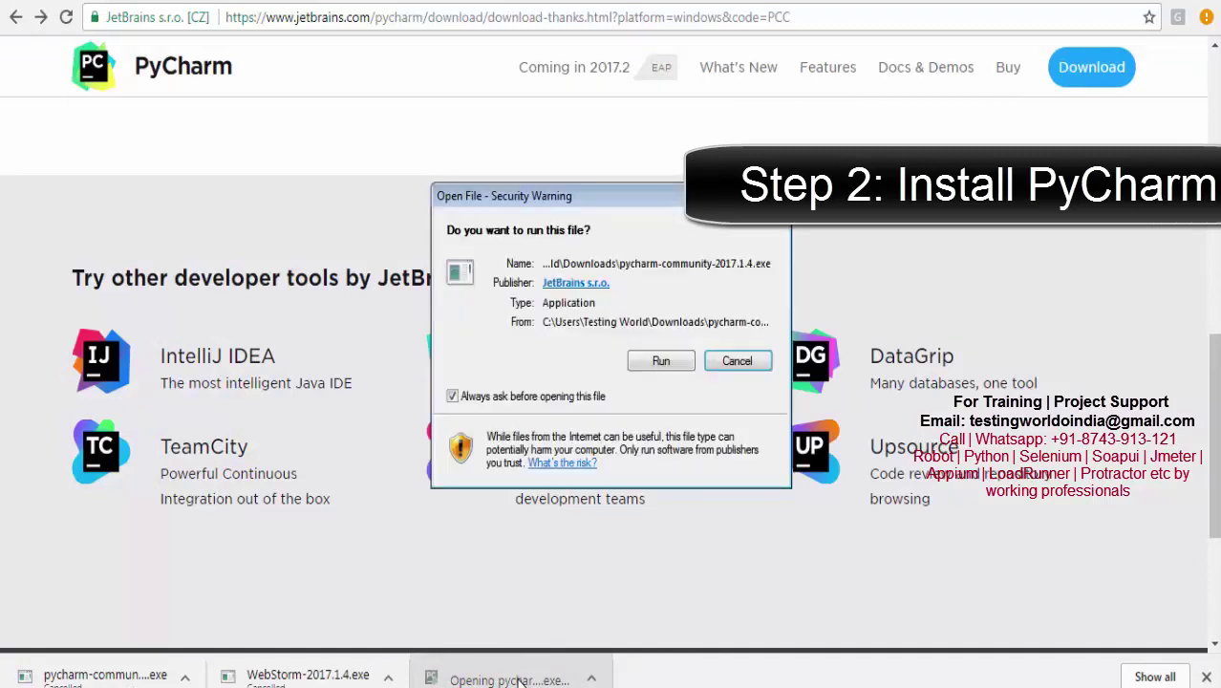
left_click(666, 360)
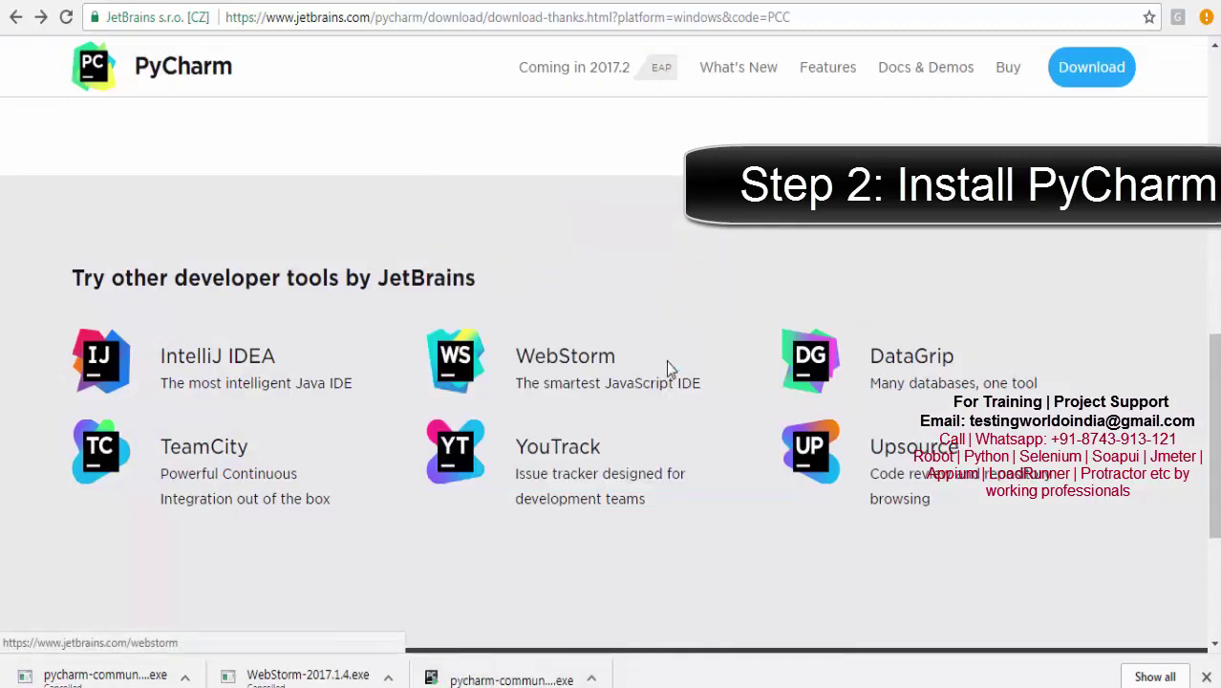
left_click(707, 506)
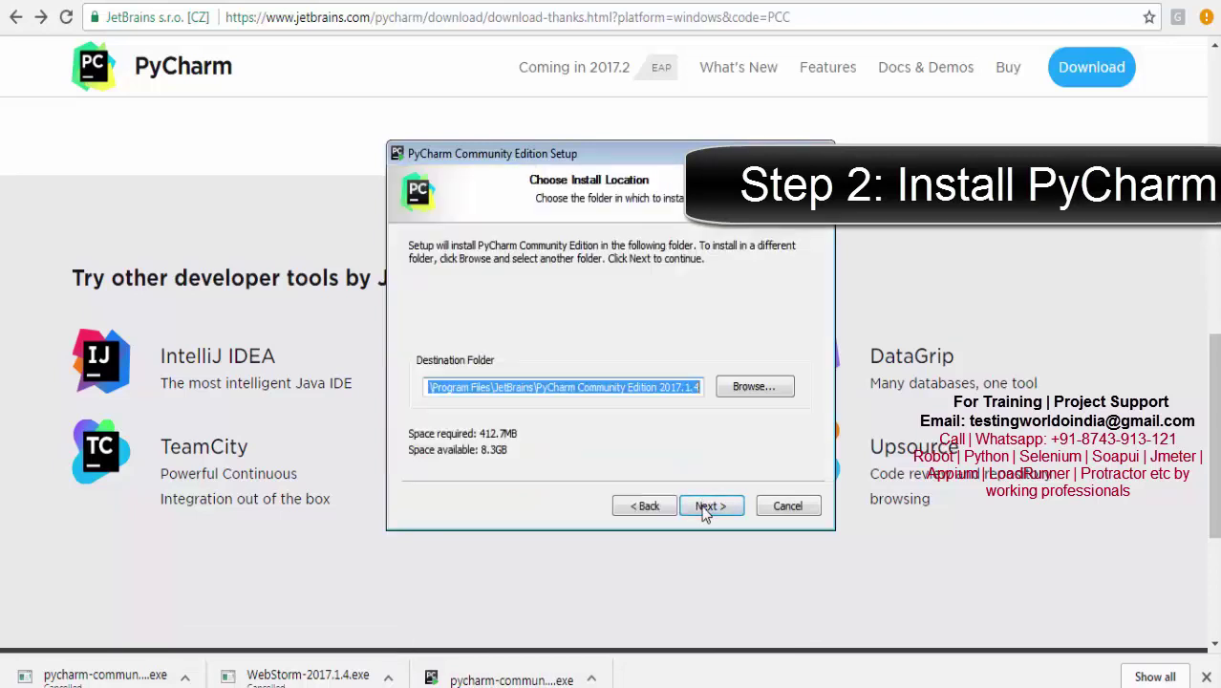
left_click(707, 507)
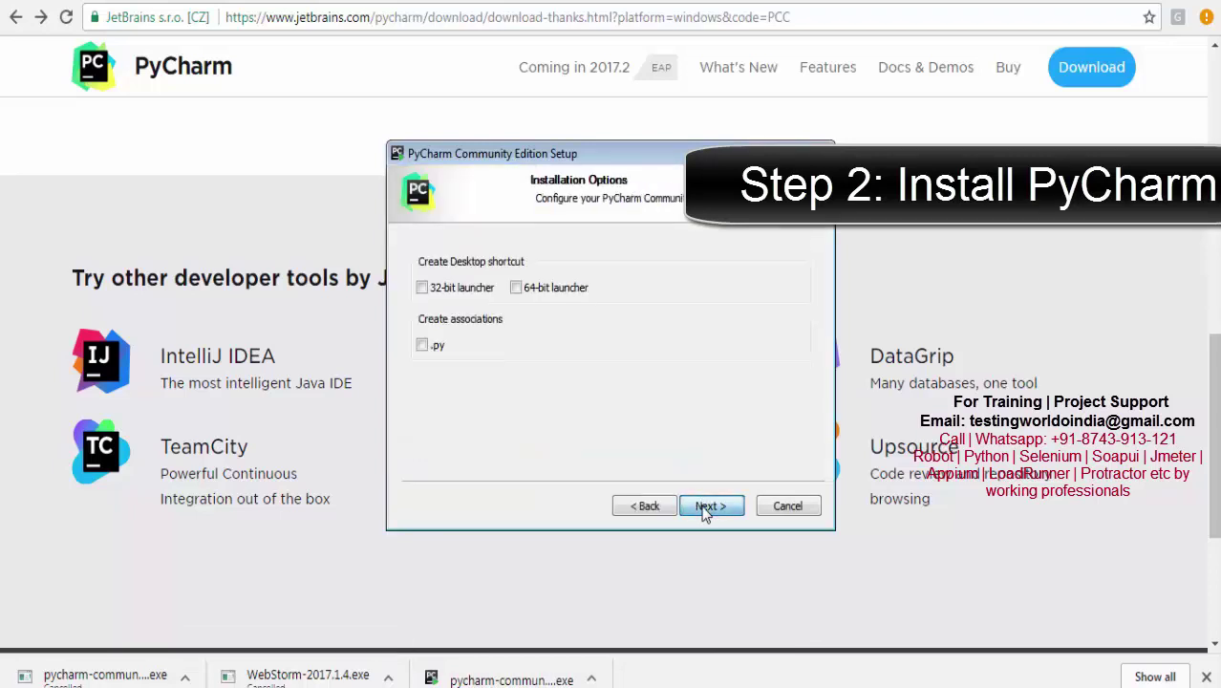
left_click(708, 507)
left_click(707, 507)
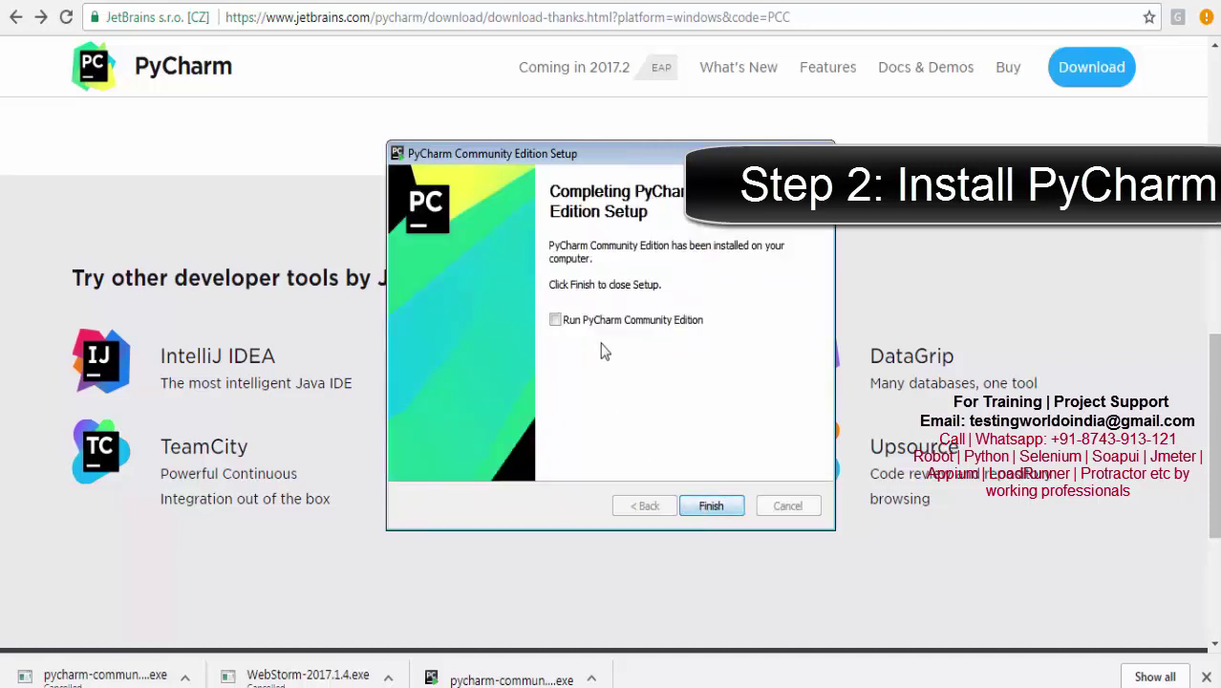
left_click(555, 320)
left_click(708, 506)
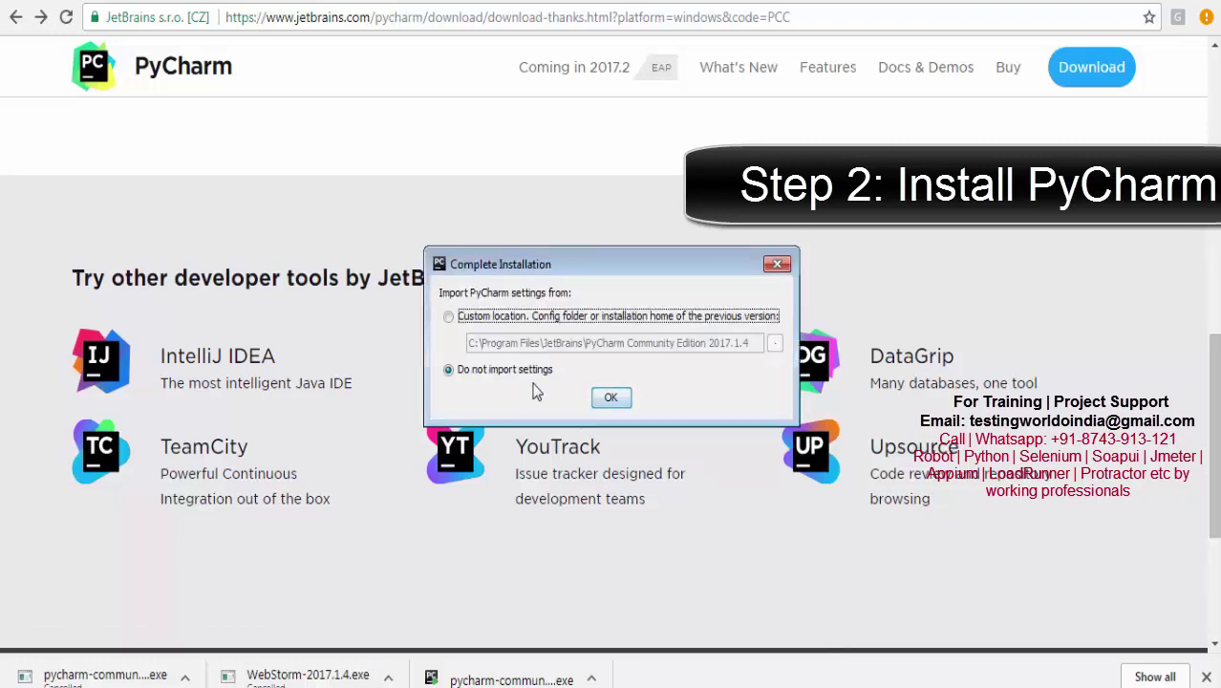
- Complete PyCharm's first launch without importing settings, accepting the privacy policy and skipping the initial configuration
left_click(611, 399)
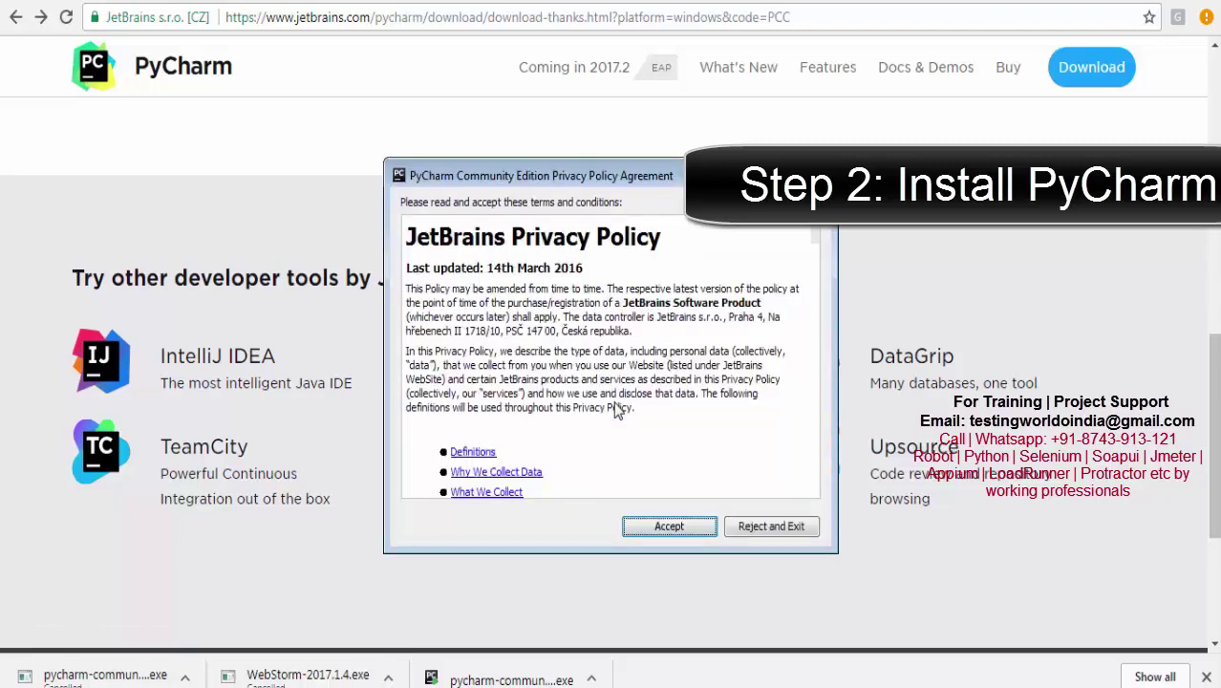
left_click(643, 526)
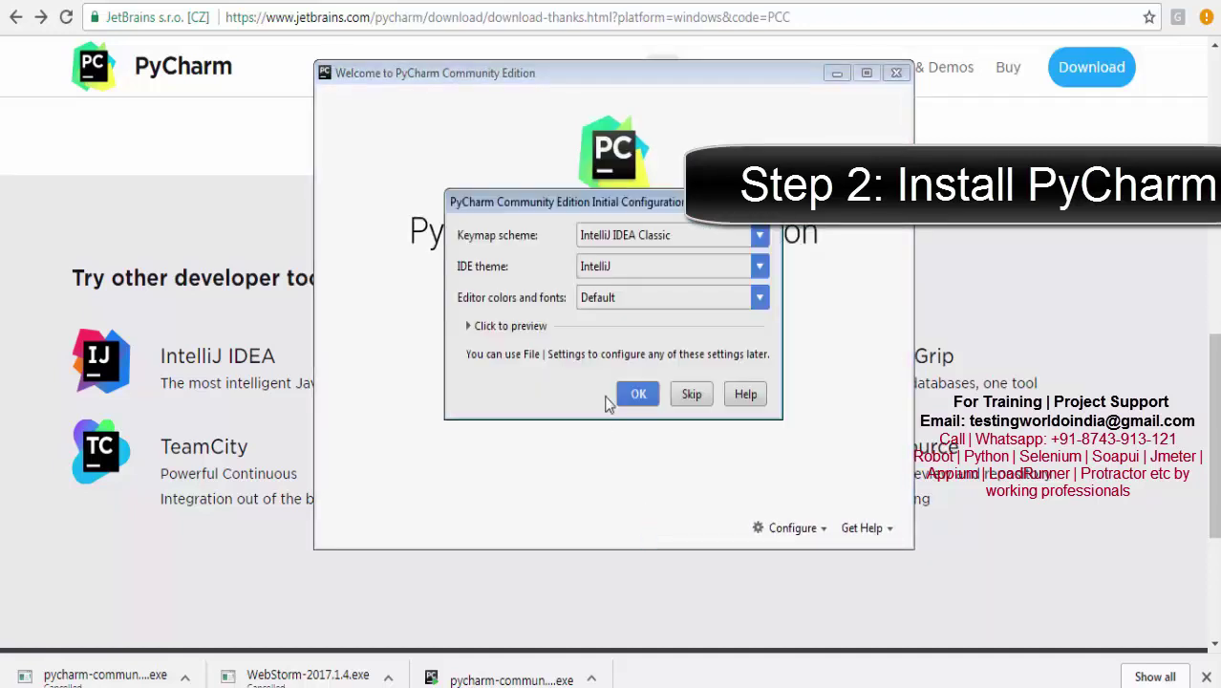
left_click(695, 405)
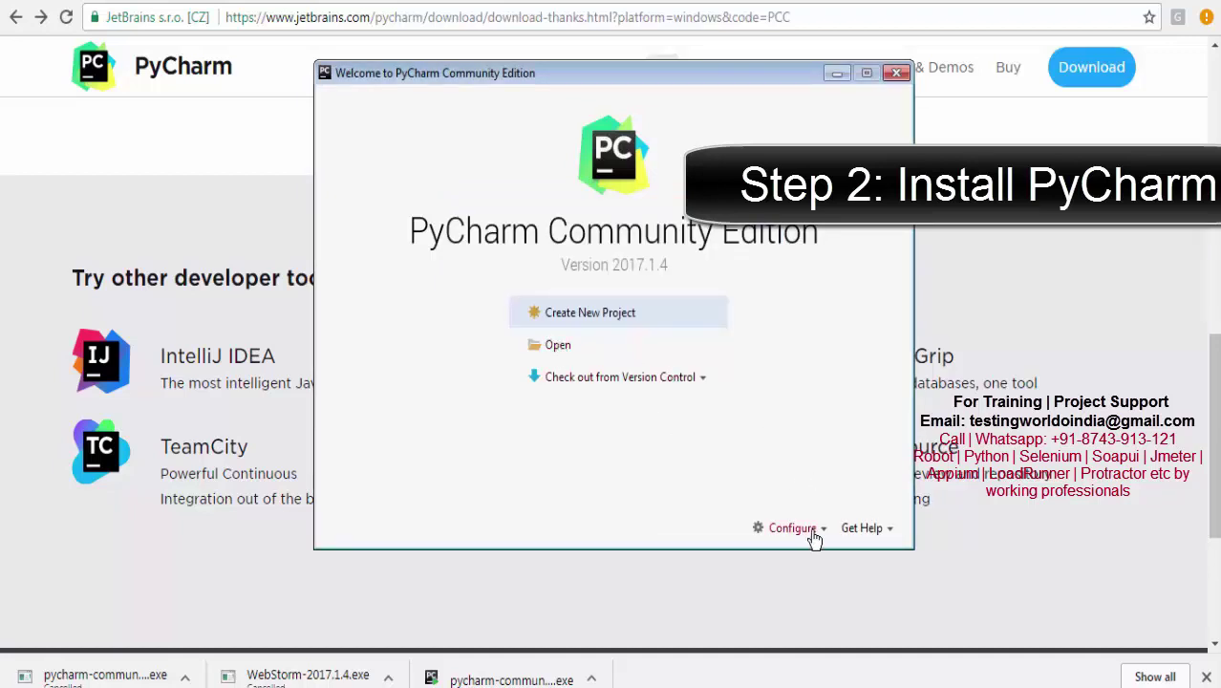
- Create a new project named Automation with the C:\Python36\python.exe interpreter and close the Tip of the Day
left_click(583, 313)
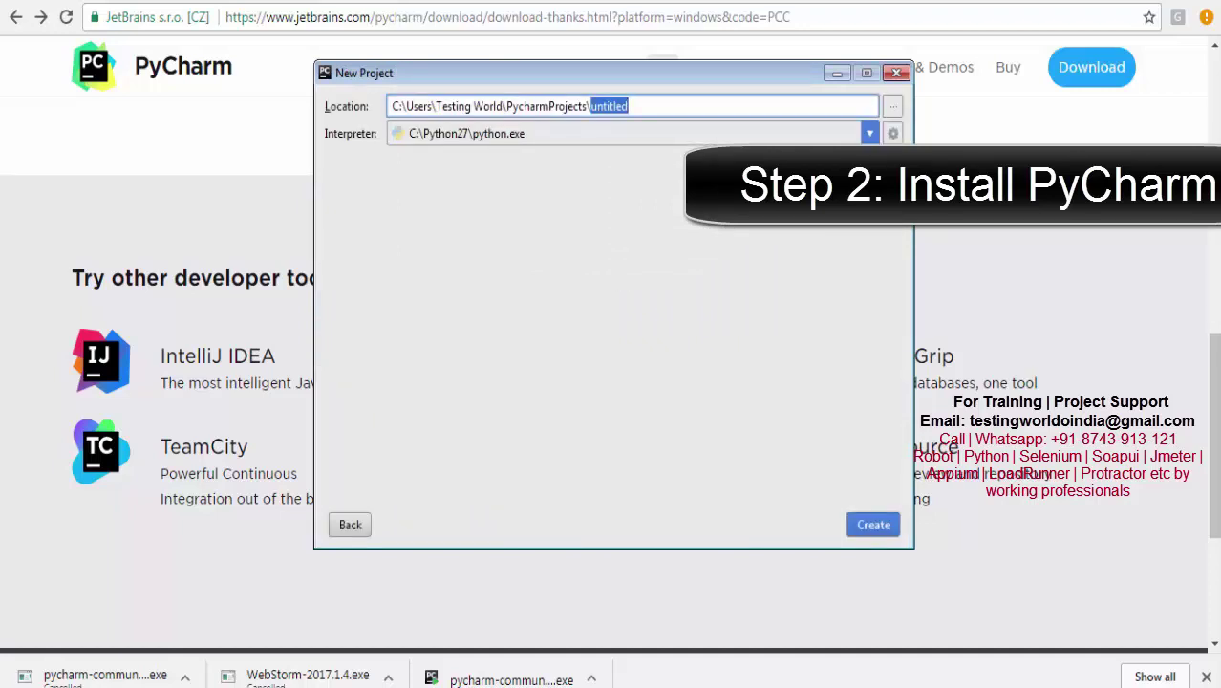
type("Automation")
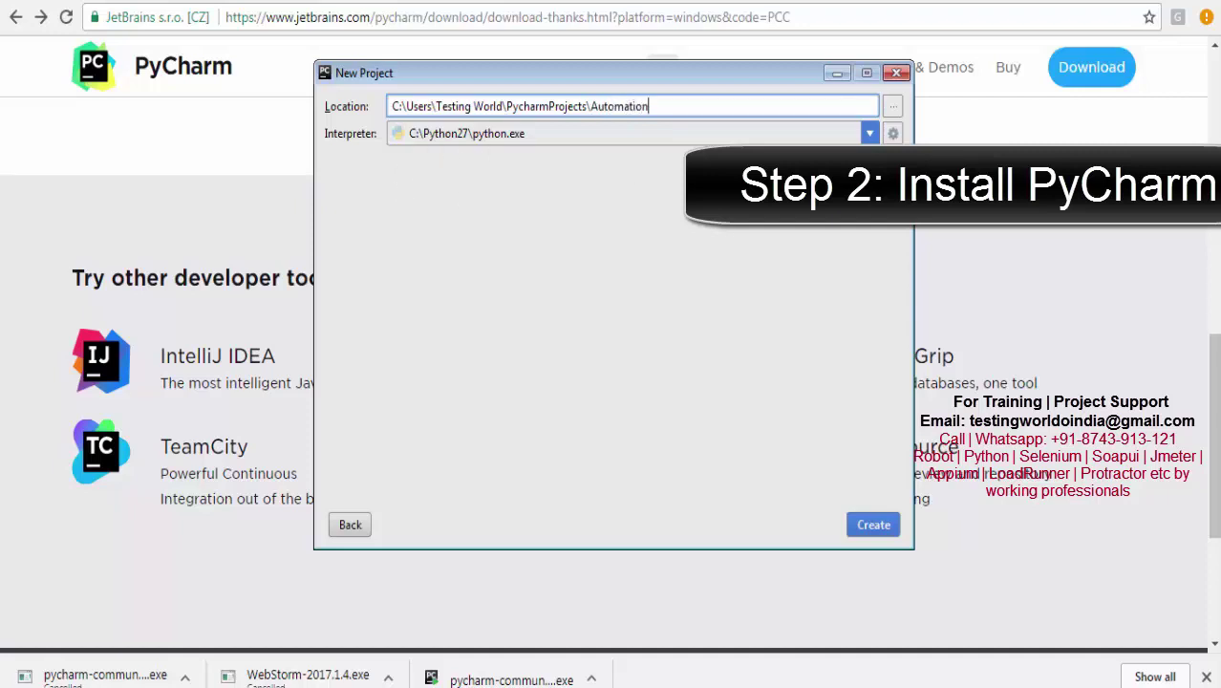
left_click(868, 135)
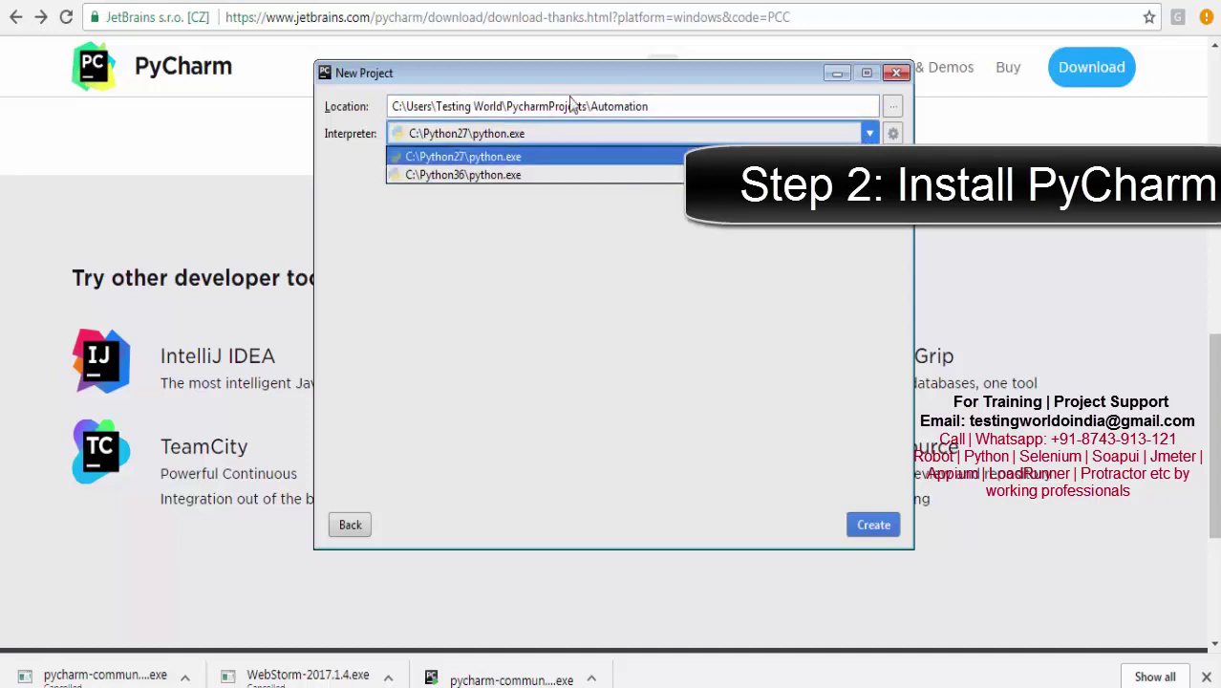
left_click(444, 176)
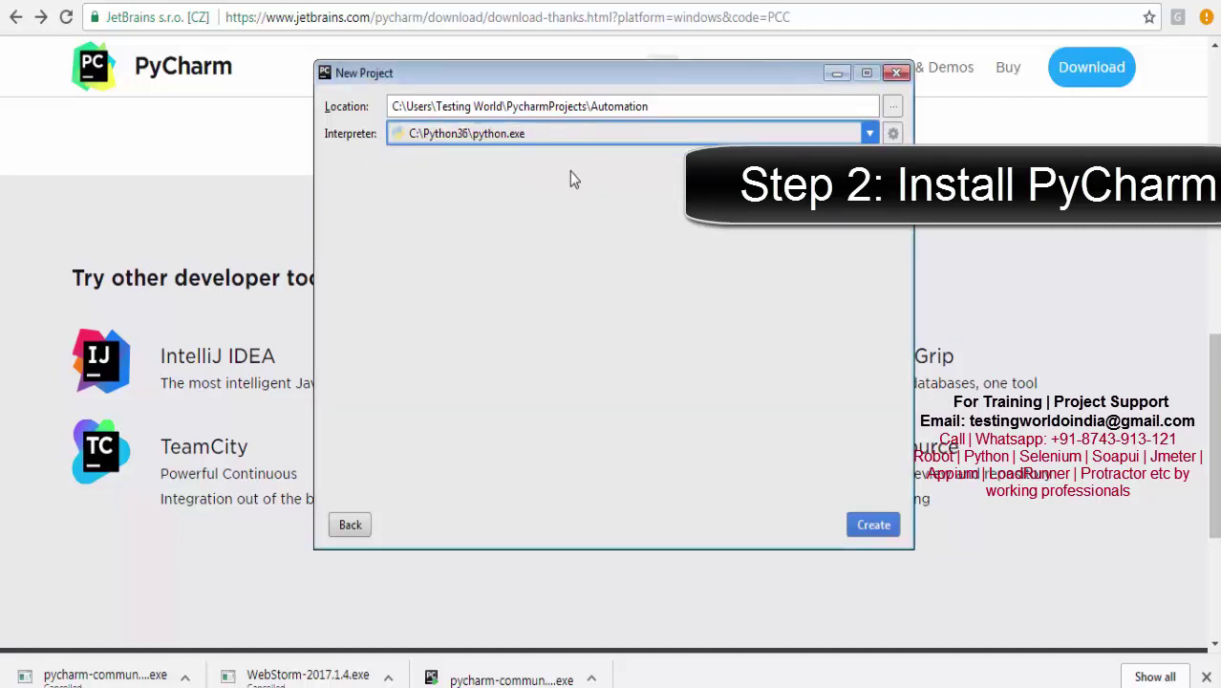
left_click(868, 526)
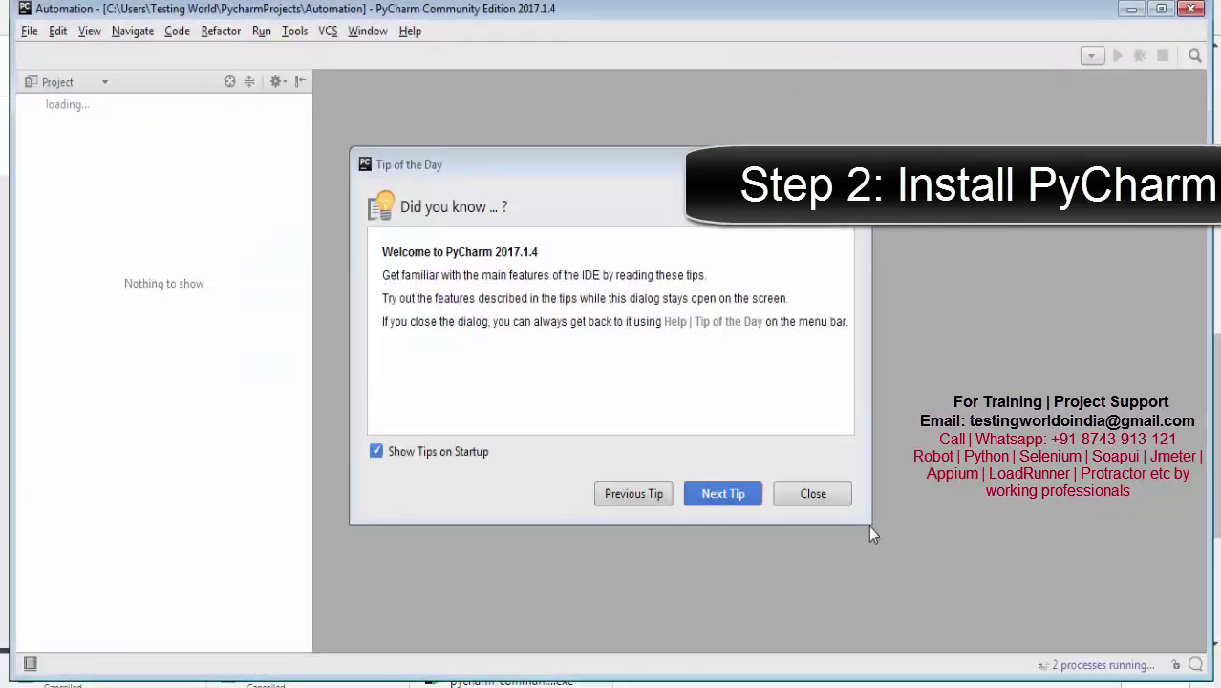
left_click(813, 499)
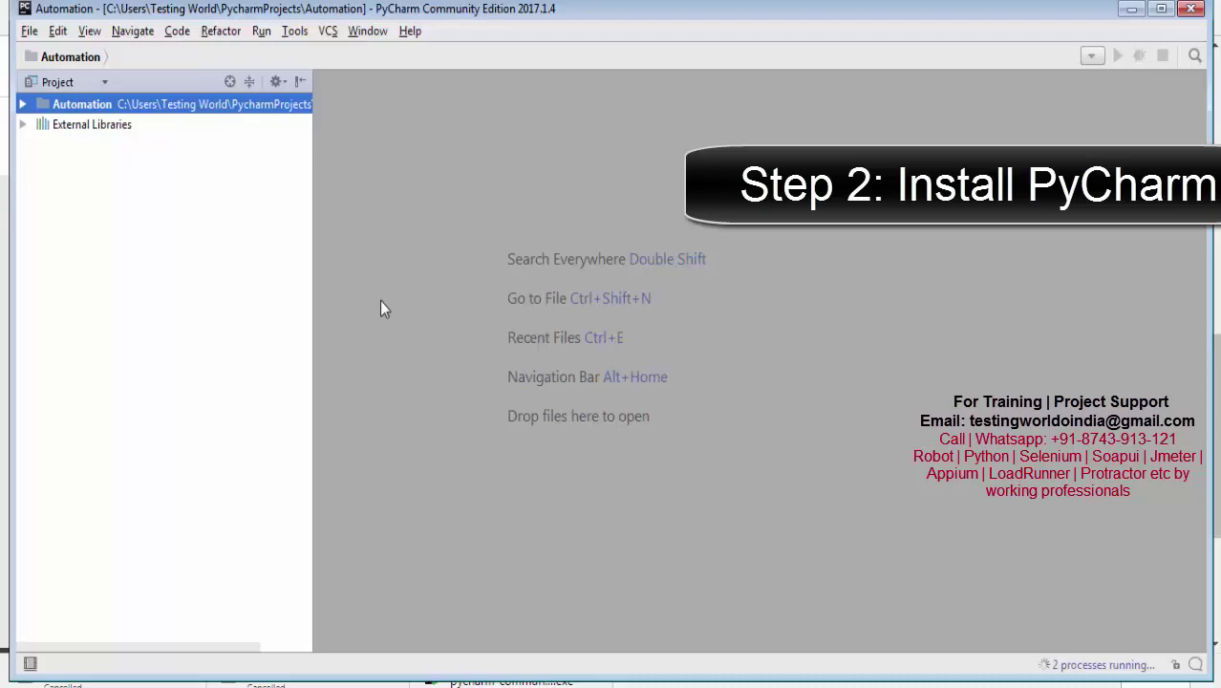
- Maximize the PyCharm window containing the Automation project
left_click(1161, 10)
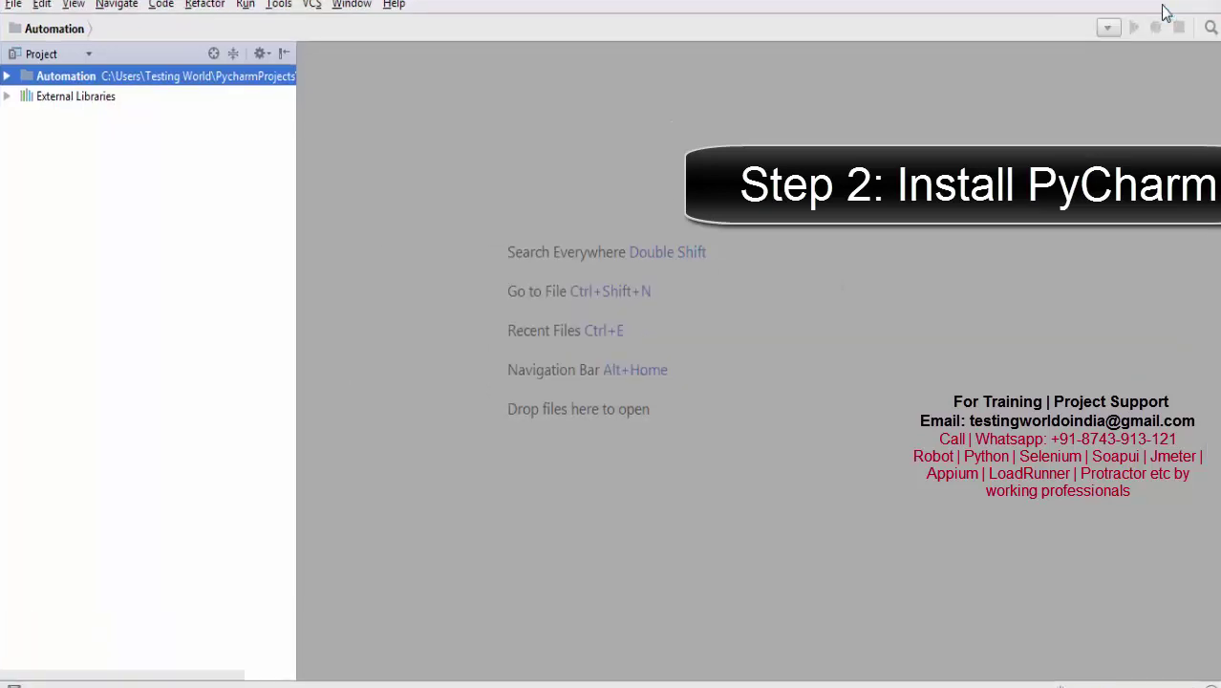
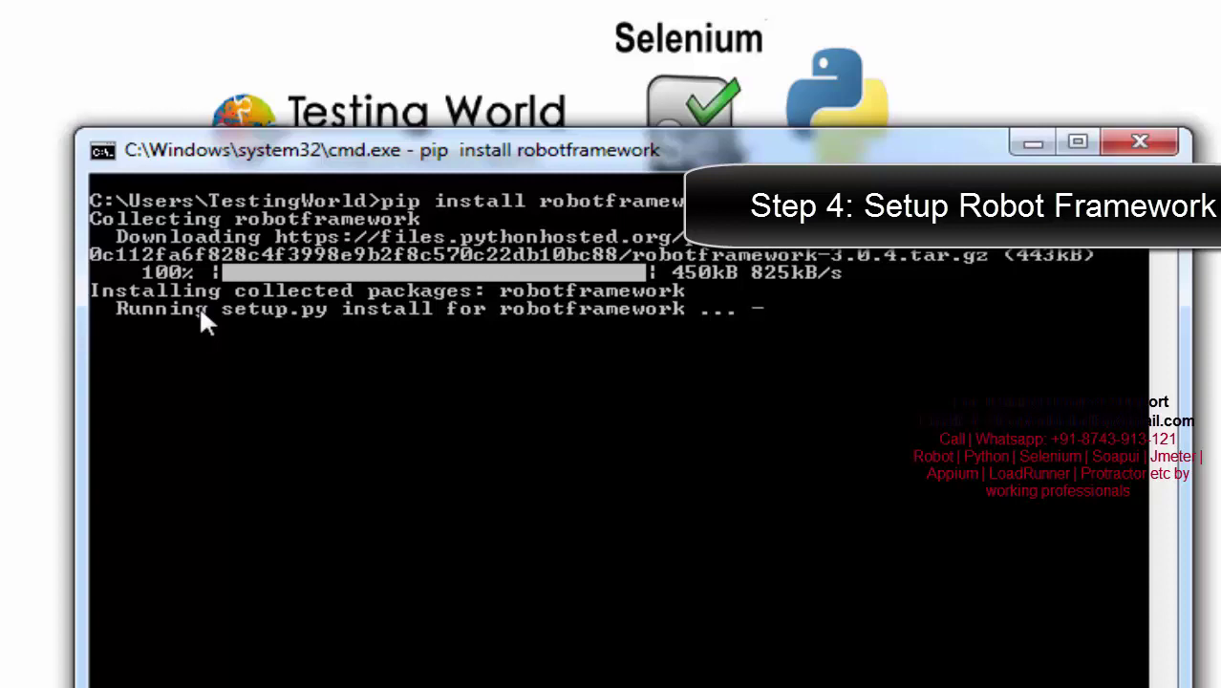
- Examine the standard libraries listed in the Libraries section of robotframework.org
left_click_drag(650, 165, 623, 36)
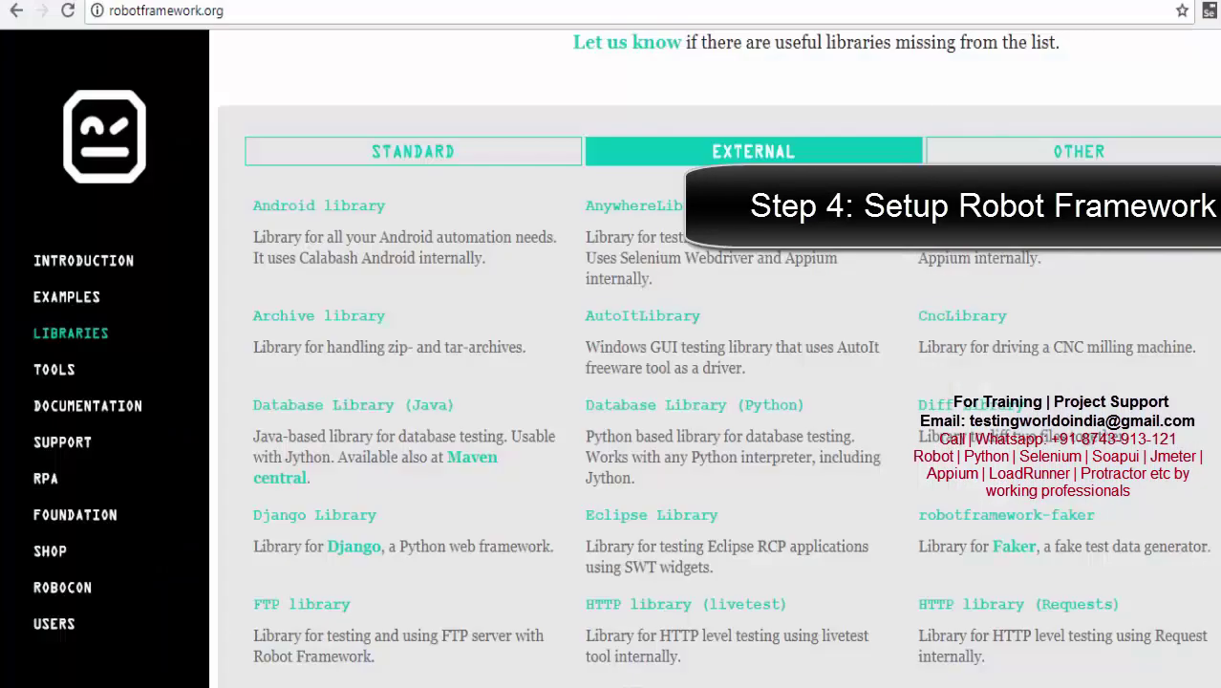
scroll(1007, 153, "up", 1)
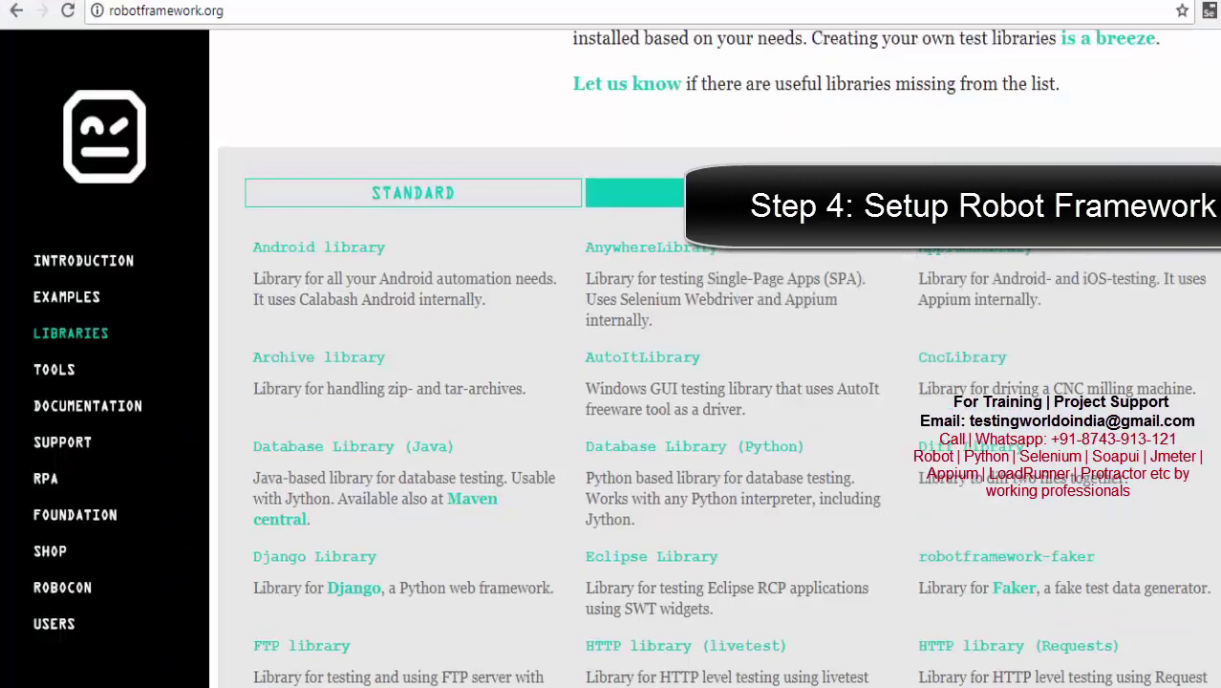
scroll(718, 357, "up", 1)
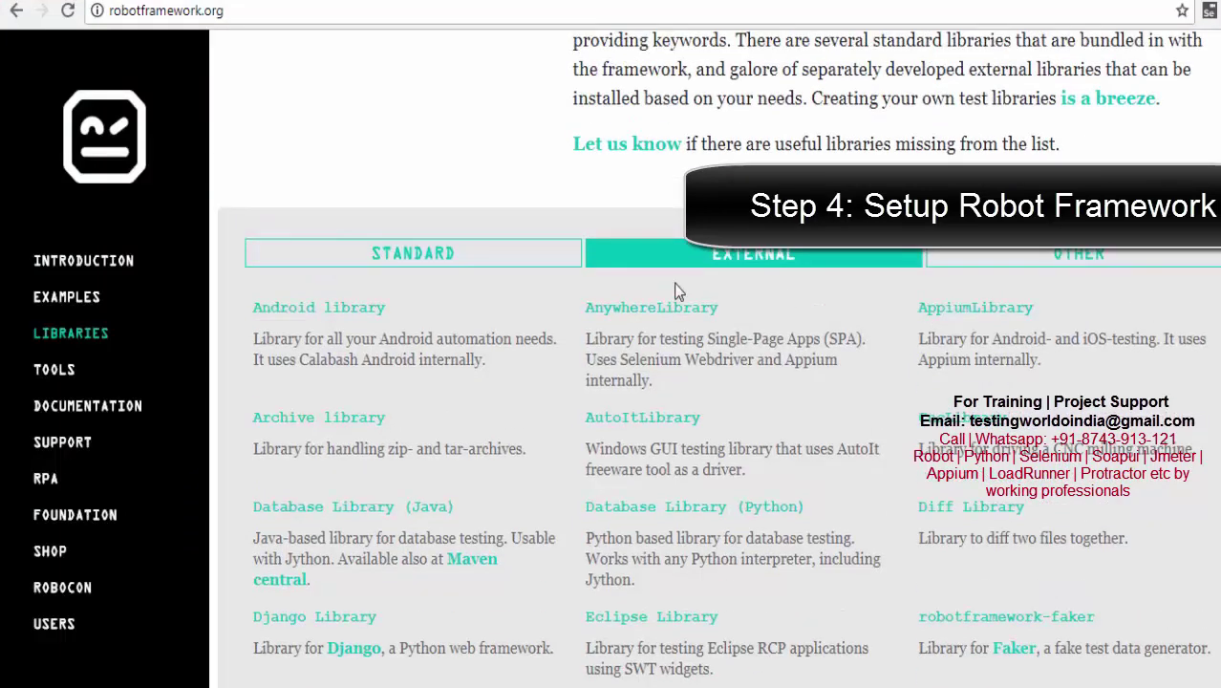
left_click(480, 260)
scroll(731, 315, "down", 1)
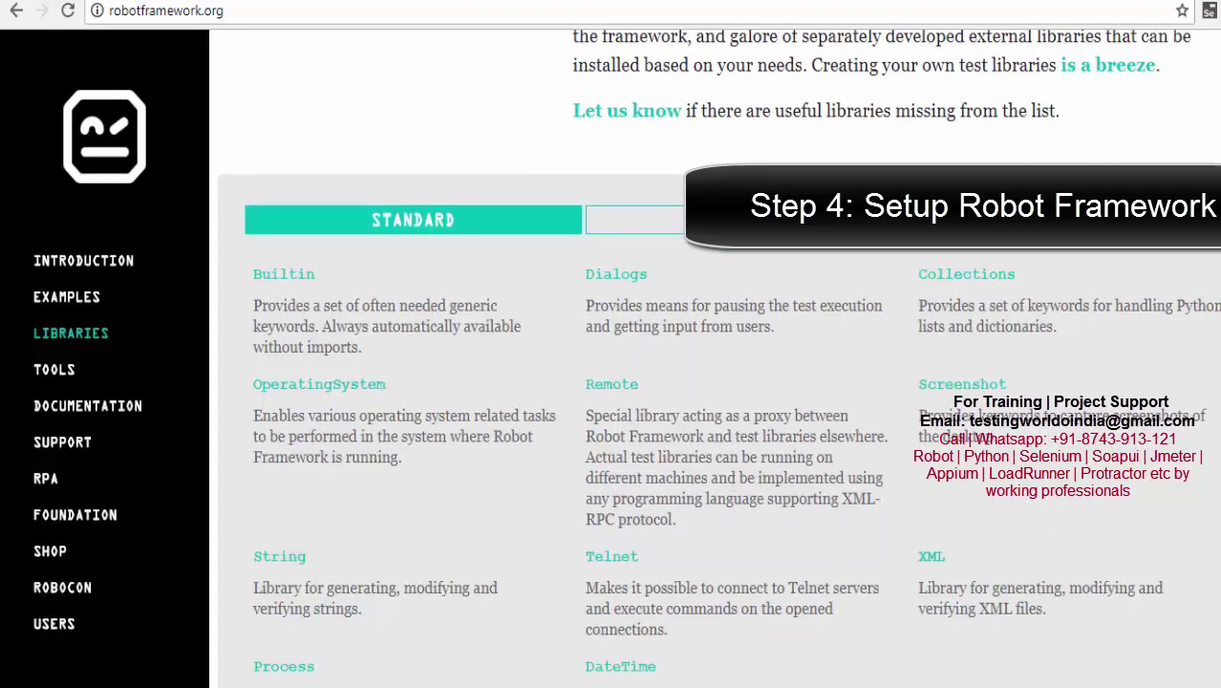
scroll(955, 440, "down", 1)
scroll(1144, 327, "up", 1)
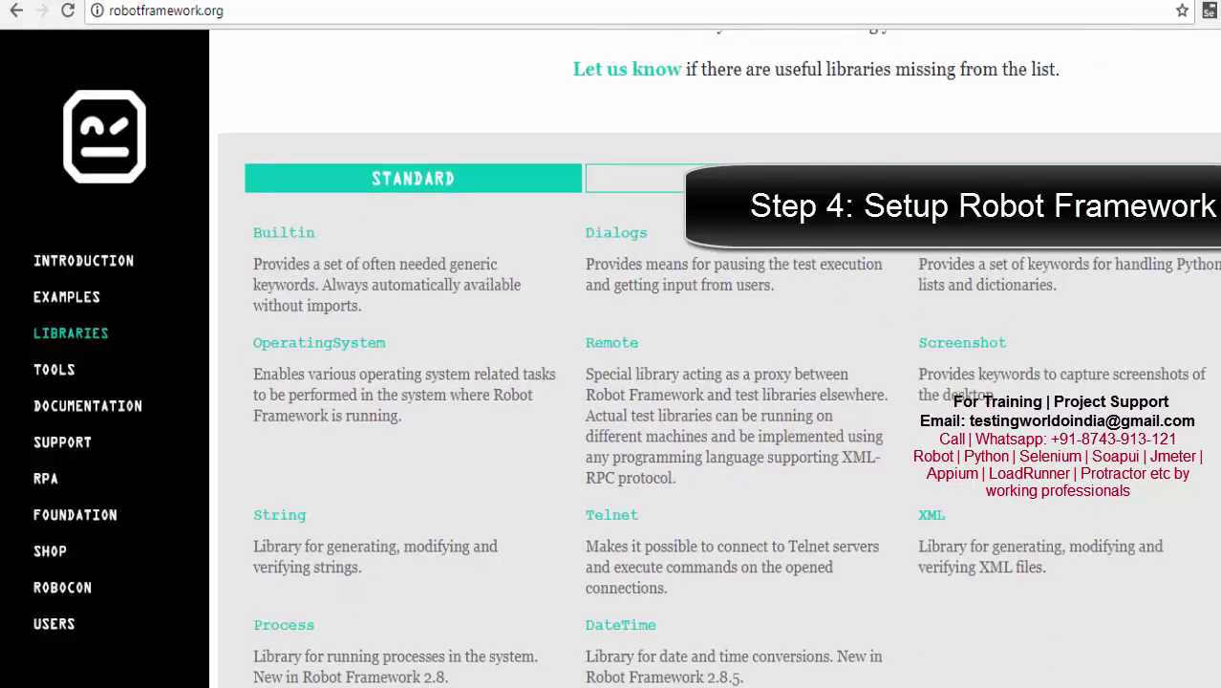
- Browse the external libraries on robotframework.org and read the description of SeleniumLibrary
left_click(751, 178)
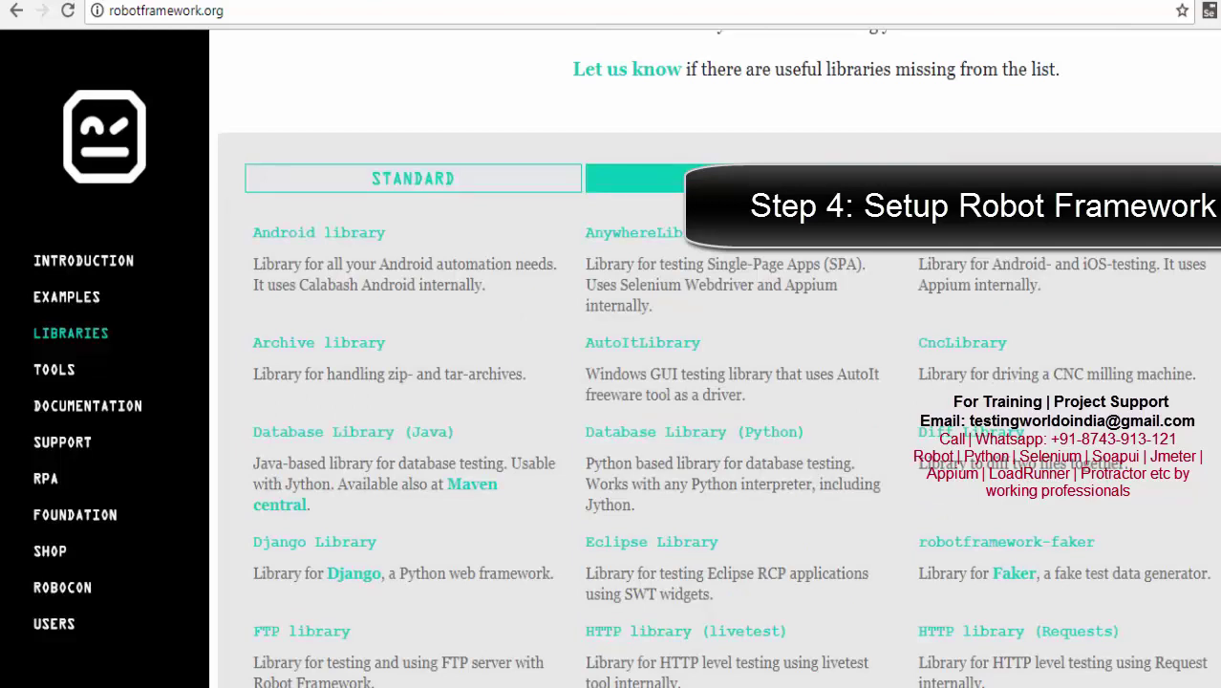
scroll(719, 358, "down", 1)
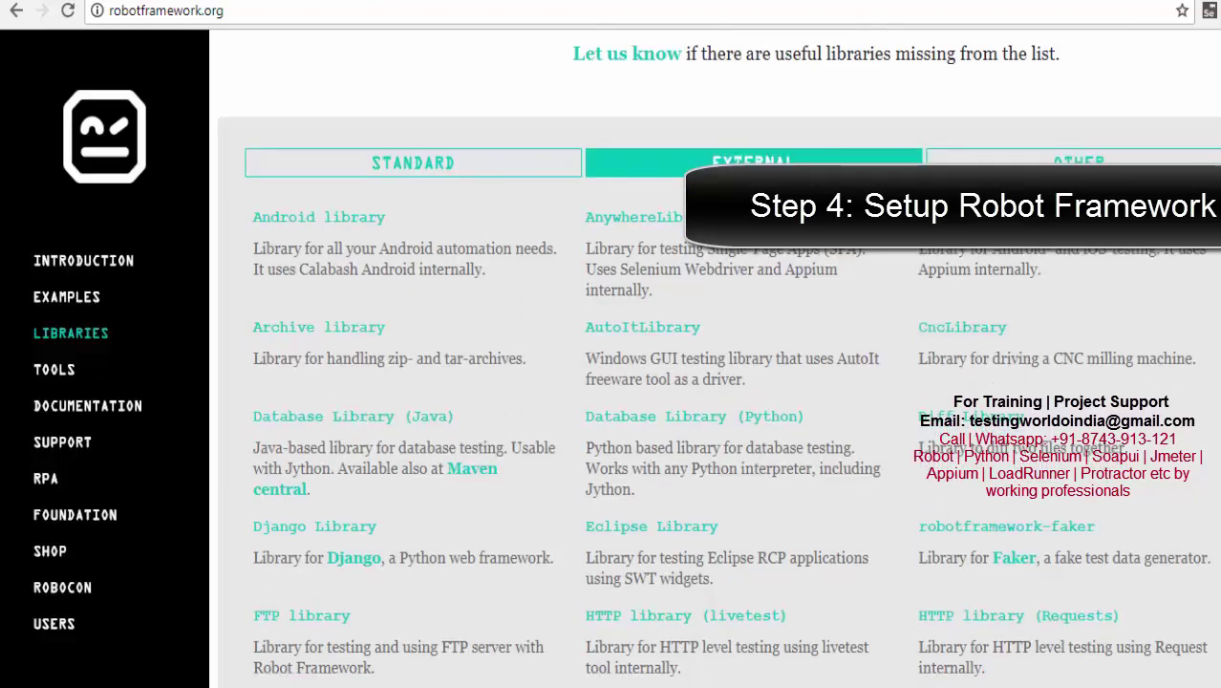
scroll(718, 359, "down", 5)
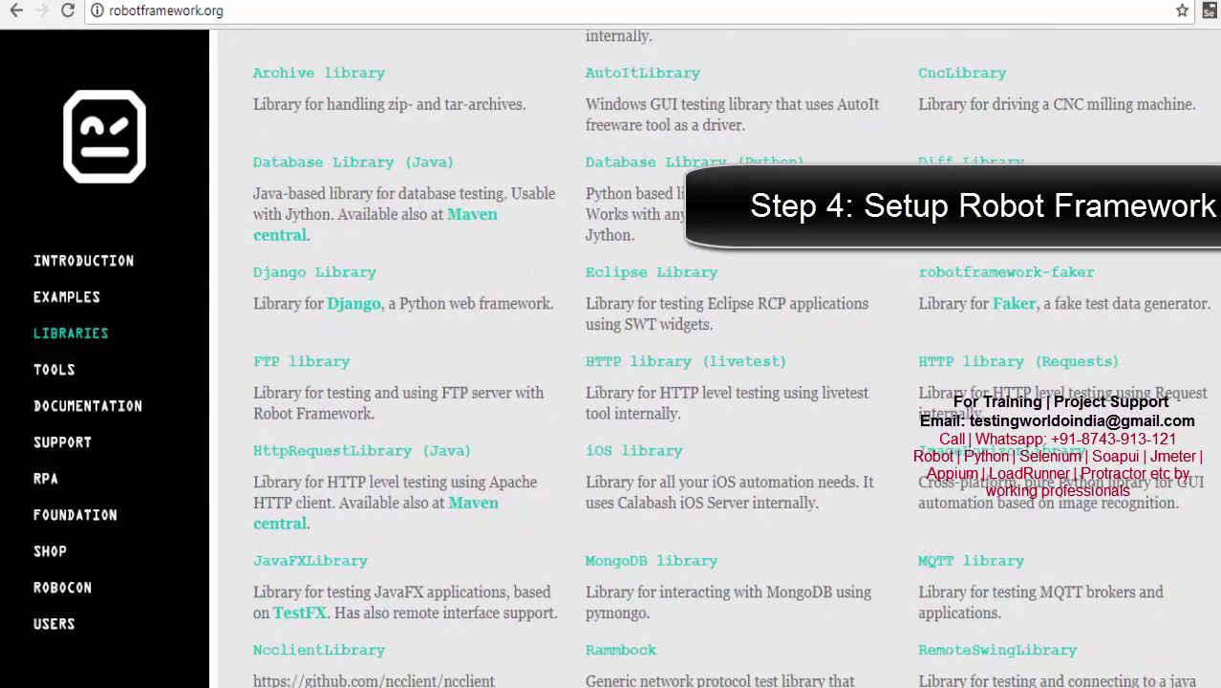
scroll(718, 359, "down", 4)
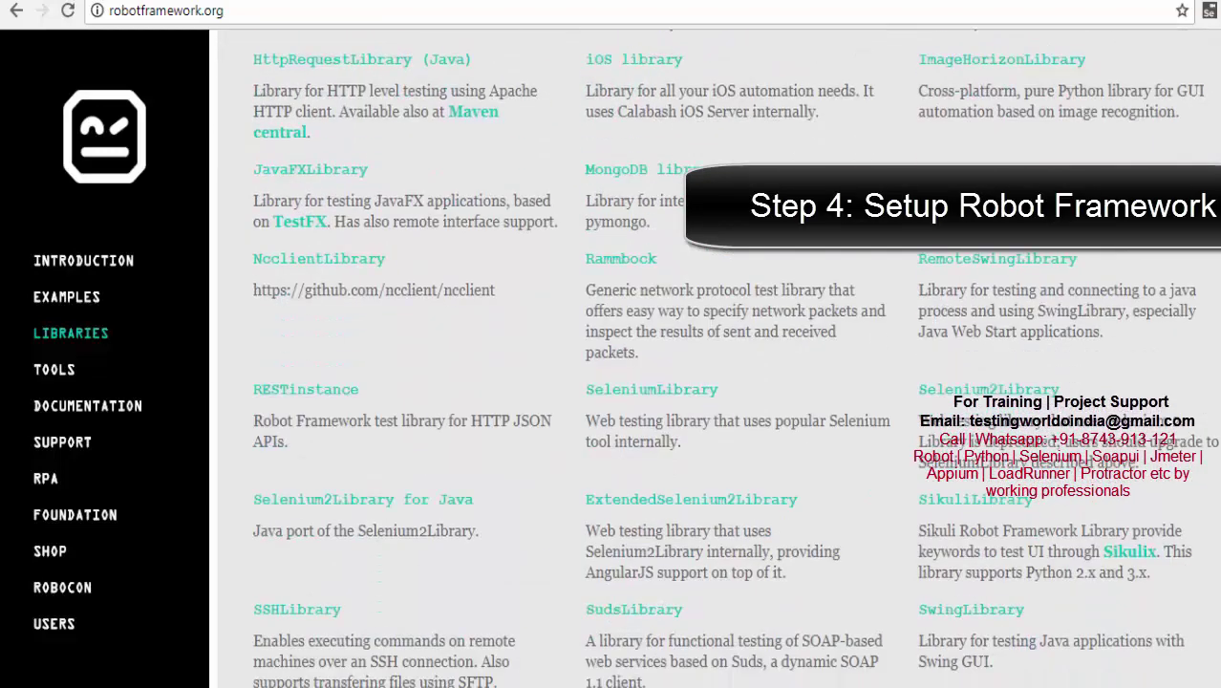
scroll(719, 359, "down", 3)
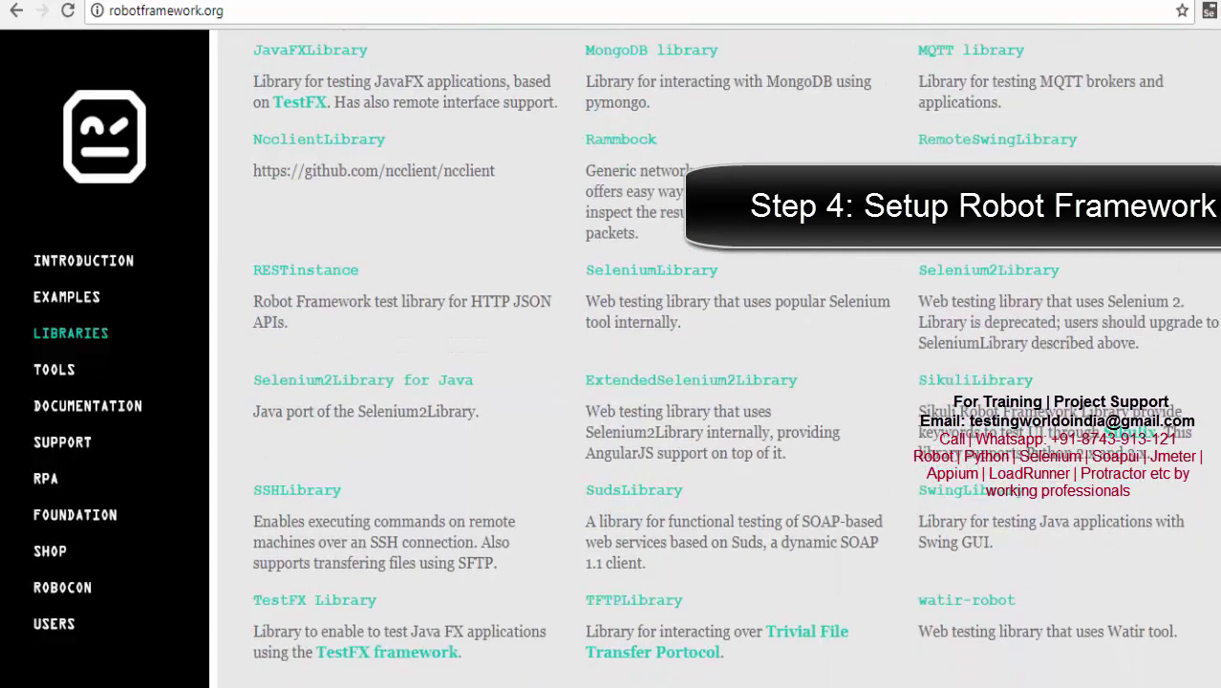
scroll(1045, 428, "up", 3)
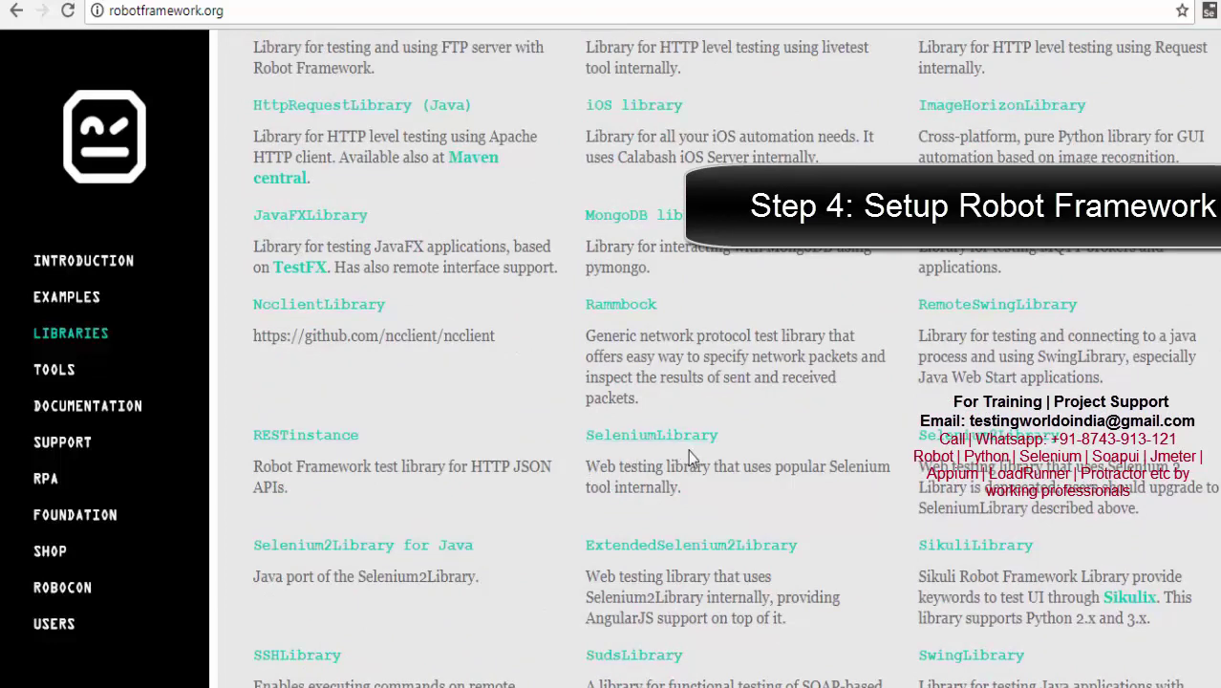
left_click_drag(681, 487, 589, 468)
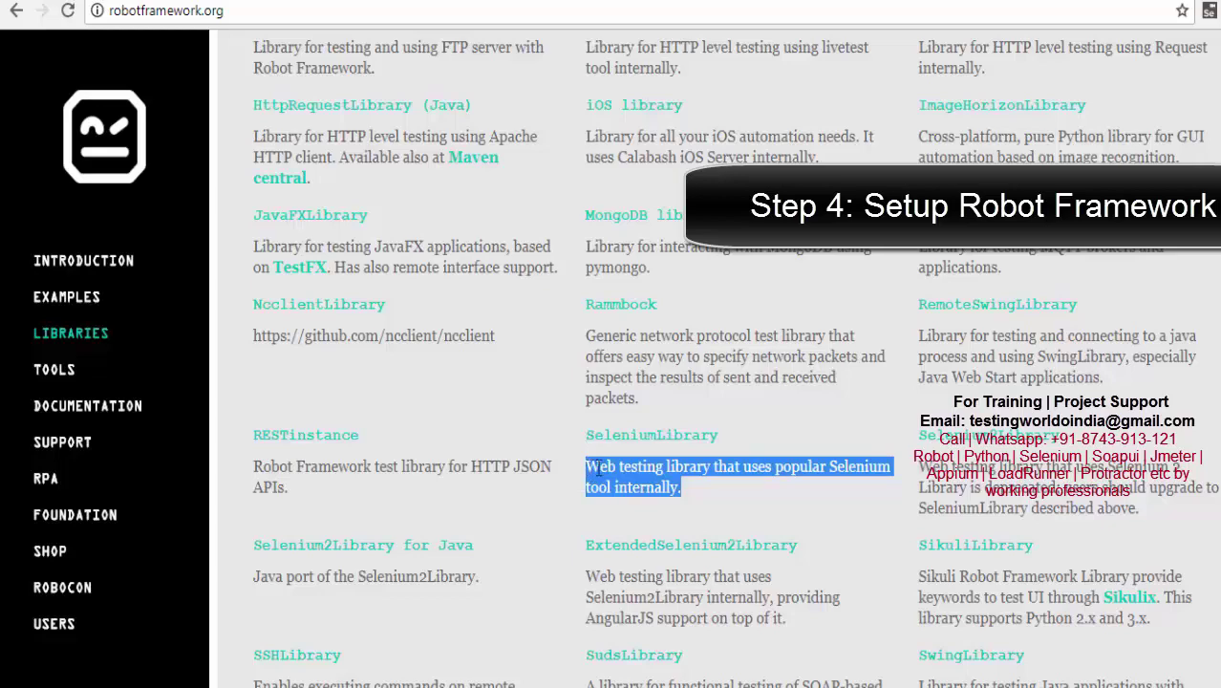
left_click(590, 473)
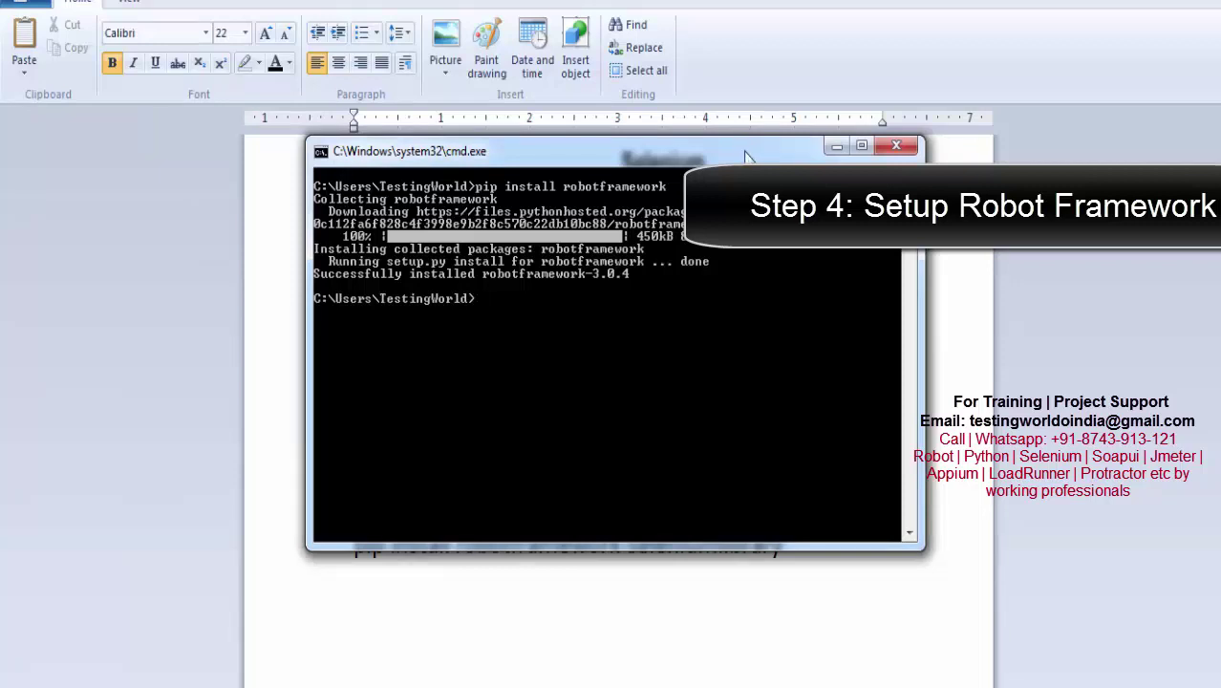
- Install the Robot Framework Selenium package in the command prompt with pip install robotframework-seleniumlibrary
left_click_drag(750, 151, 800, 132)
key("alt+Tab")
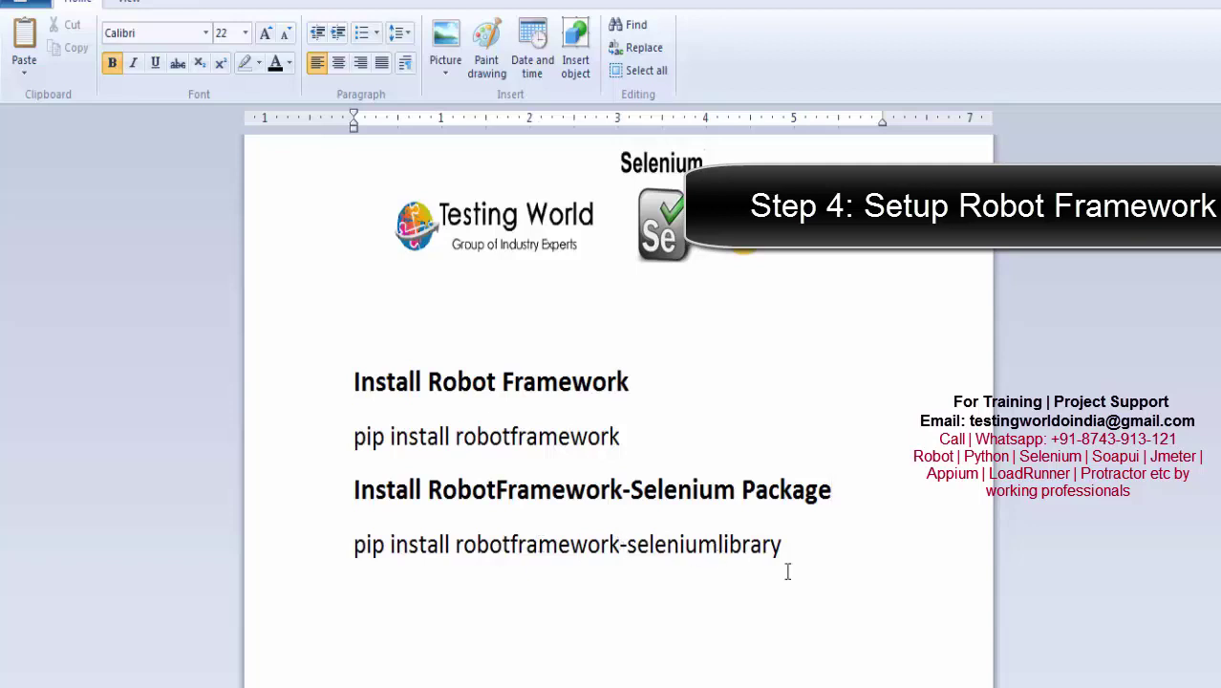
key("alt+Tab")
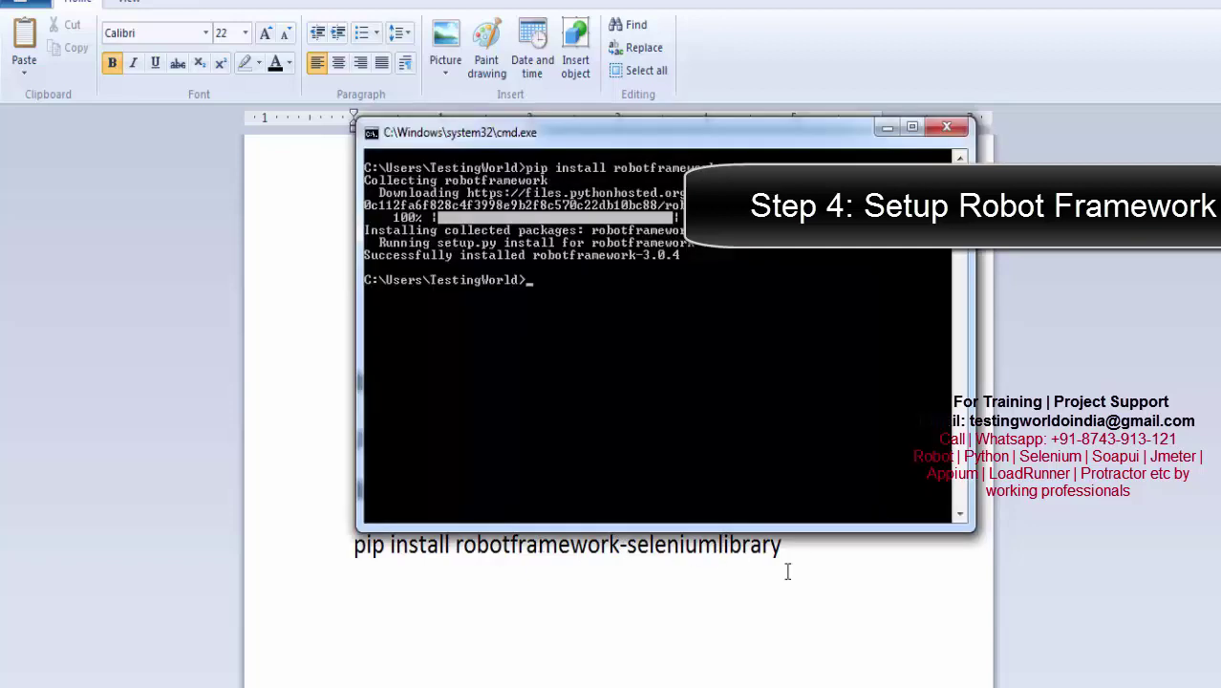
type("pip install robot")
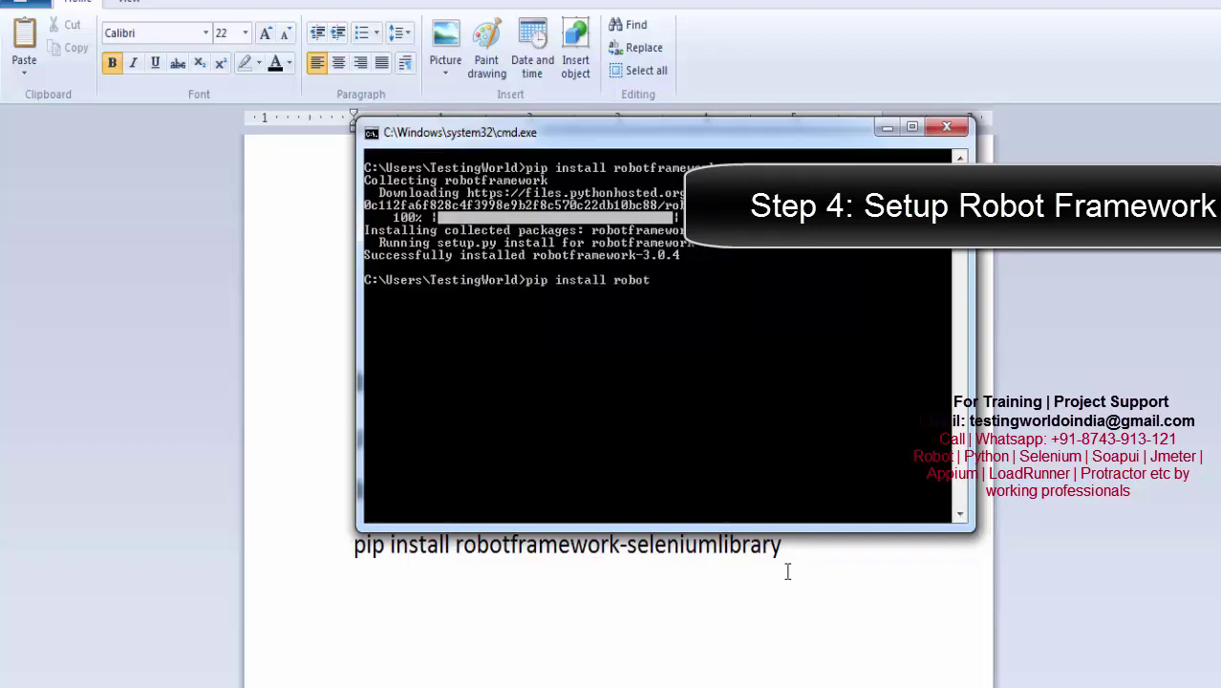
type("framework-seleni")
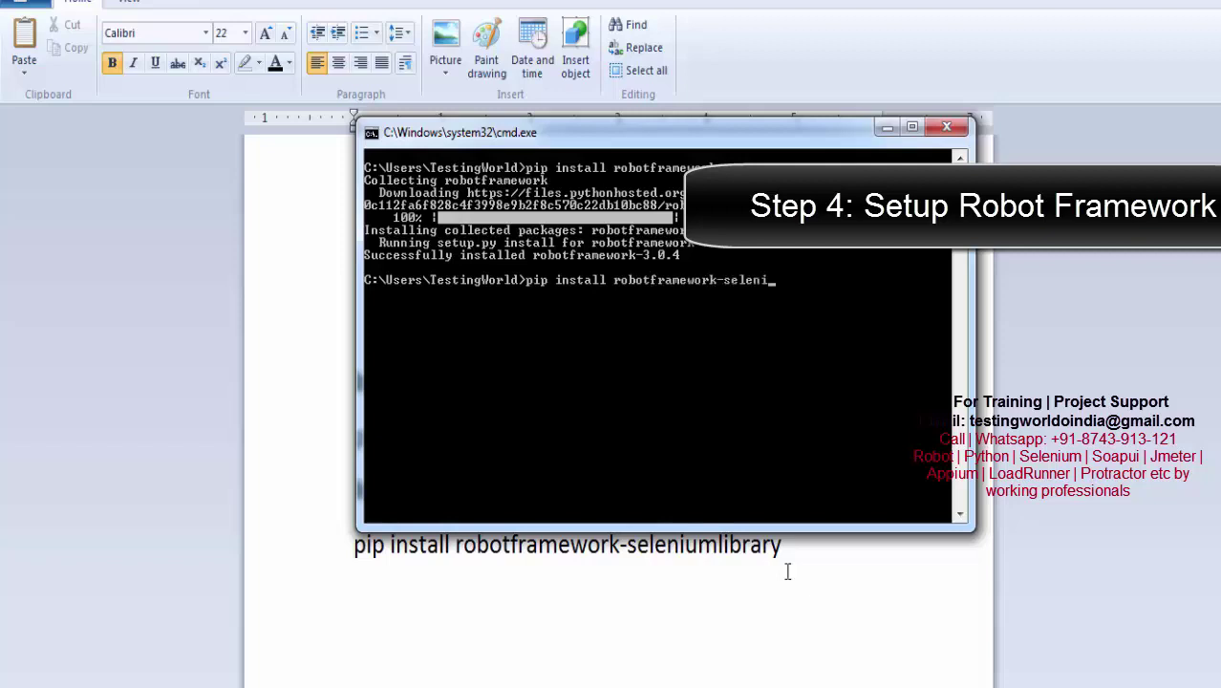
type("umlibrary")
key("Return")
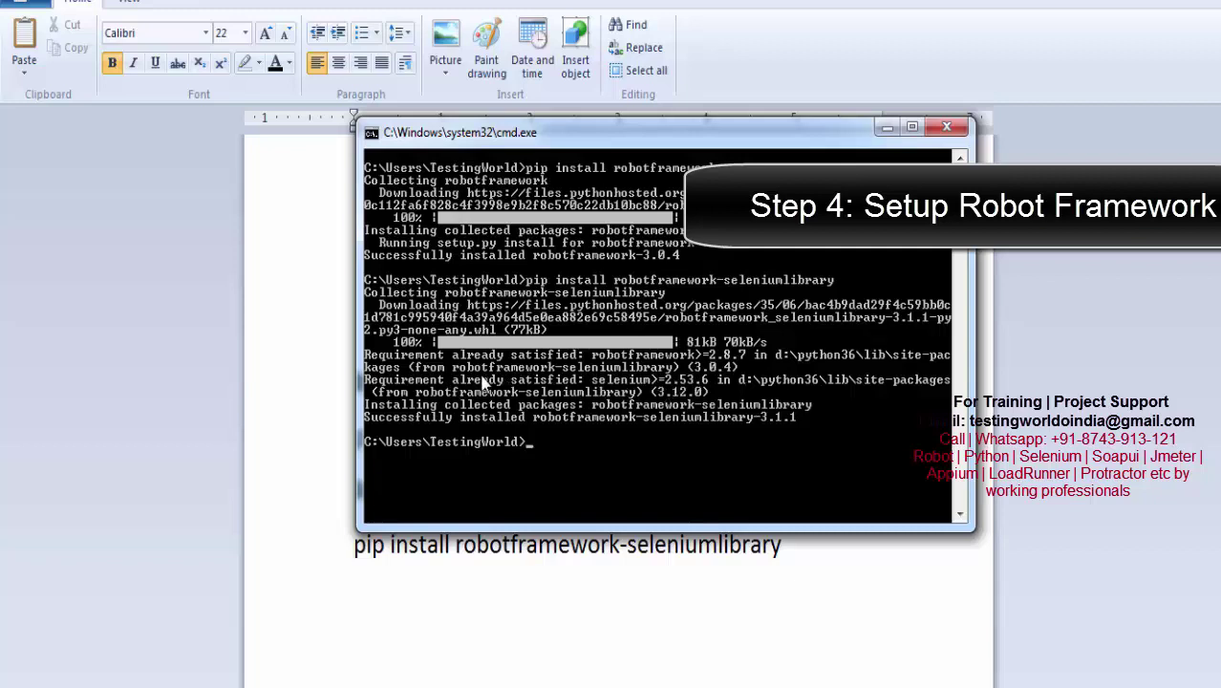
- Switch to PyCharm and open the Plugins page of the settings
key("alt+Tab")
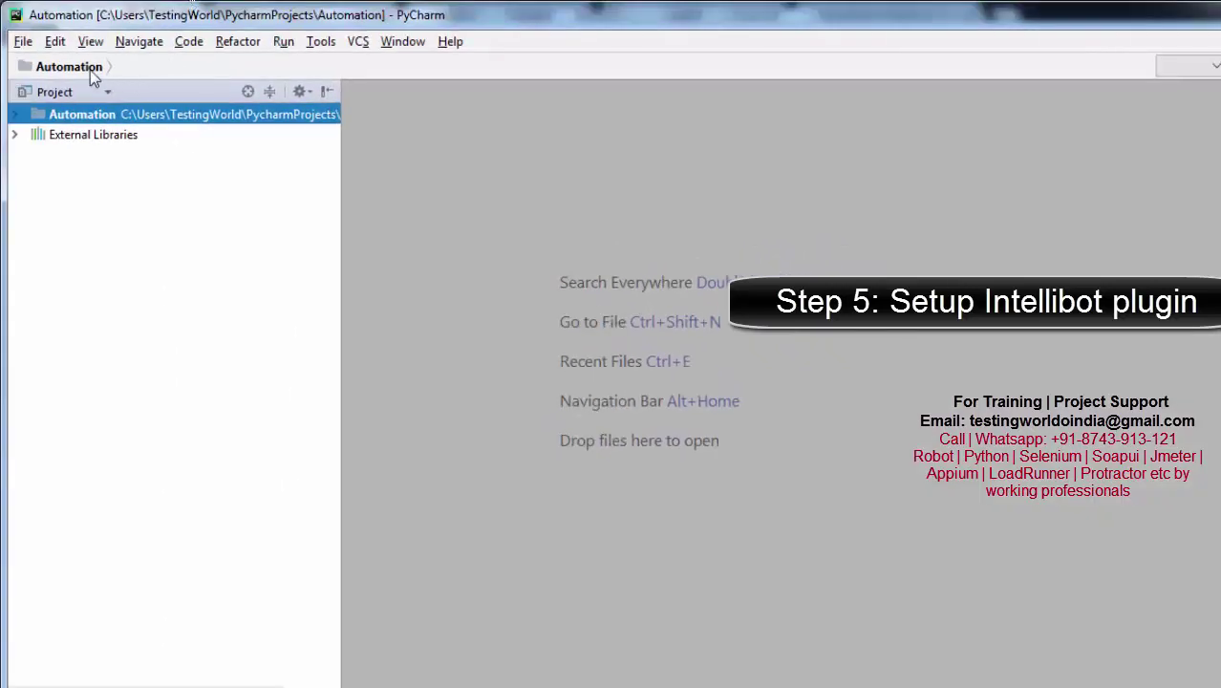
left_click(23, 42)
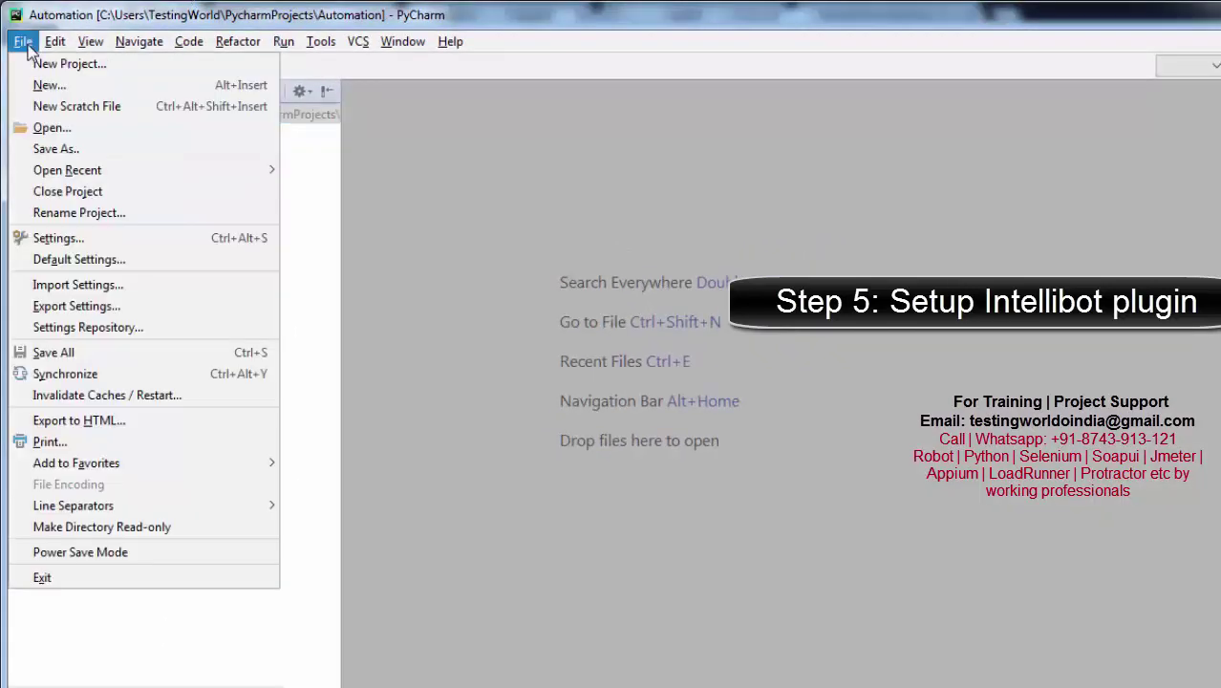
left_click(52, 238)
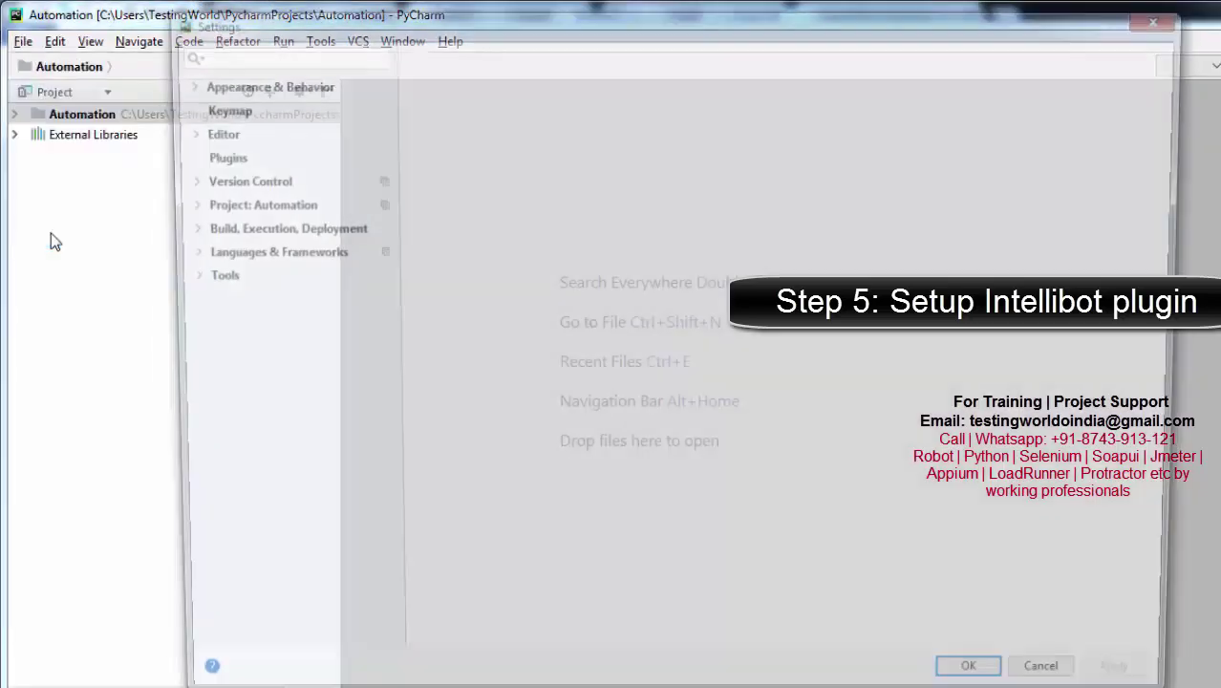
left_click(214, 83)
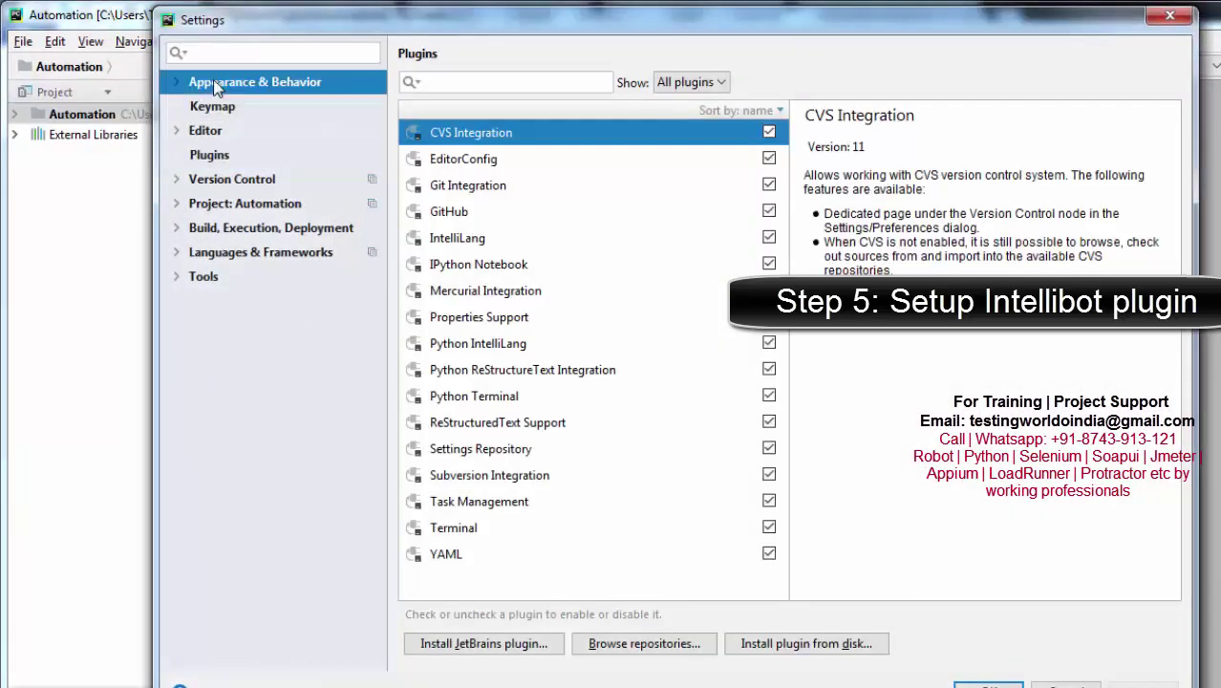
left_click(204, 158)
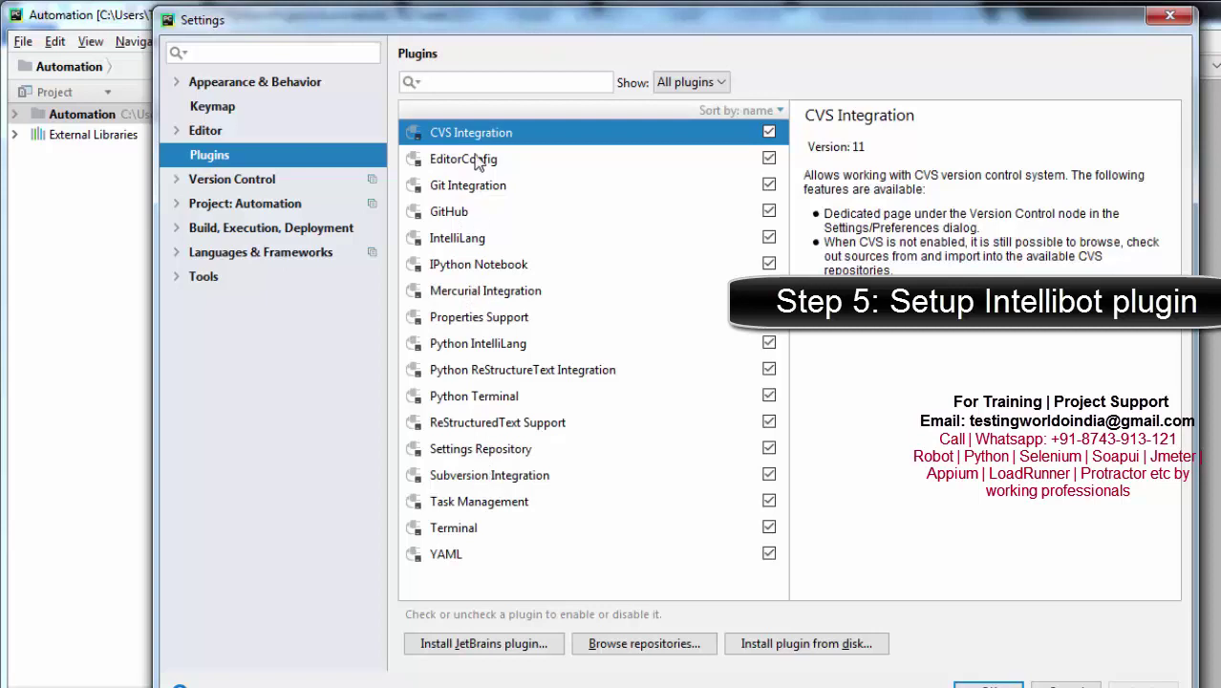
- Search for the Intellibot plugin and extend the search to the plugin repositories
left_click(517, 81)
type("I")
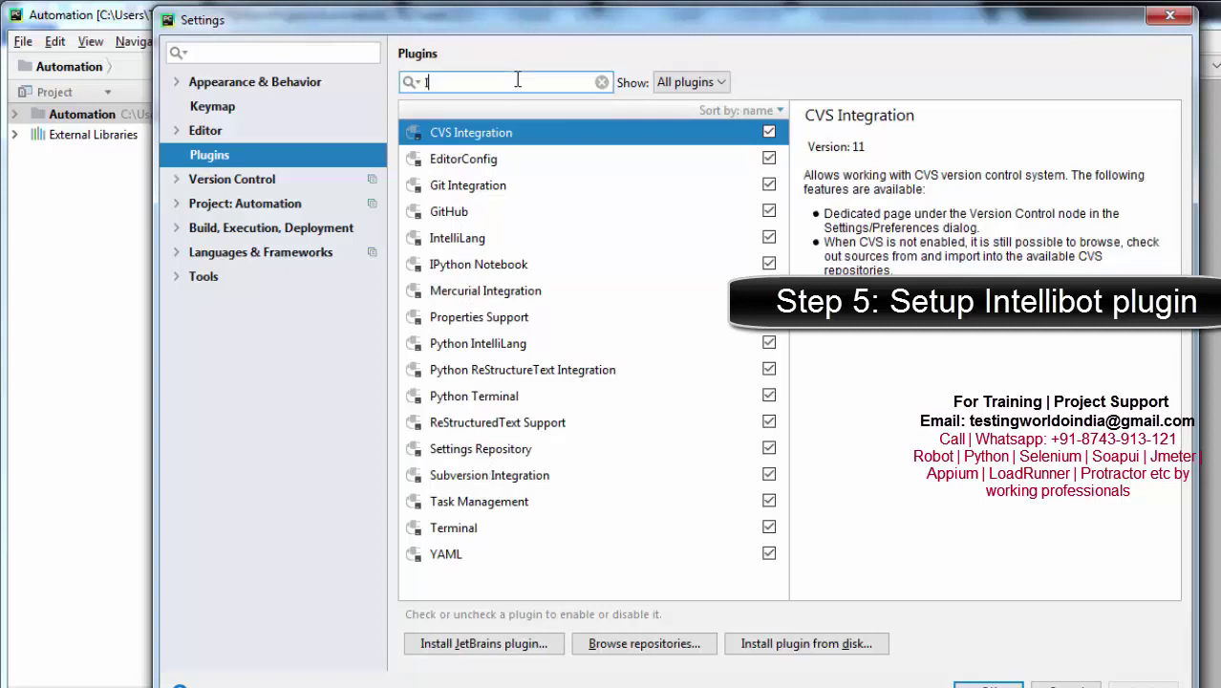
type("ntellibo")
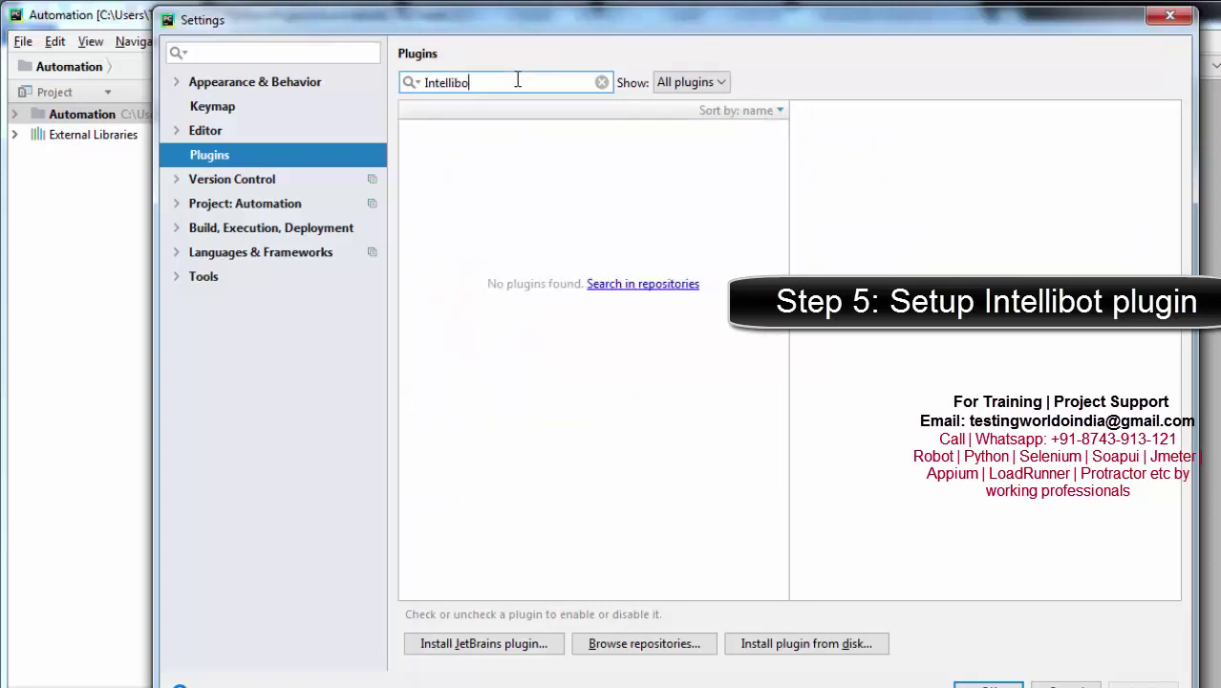
type("t")
left_click(645, 289)
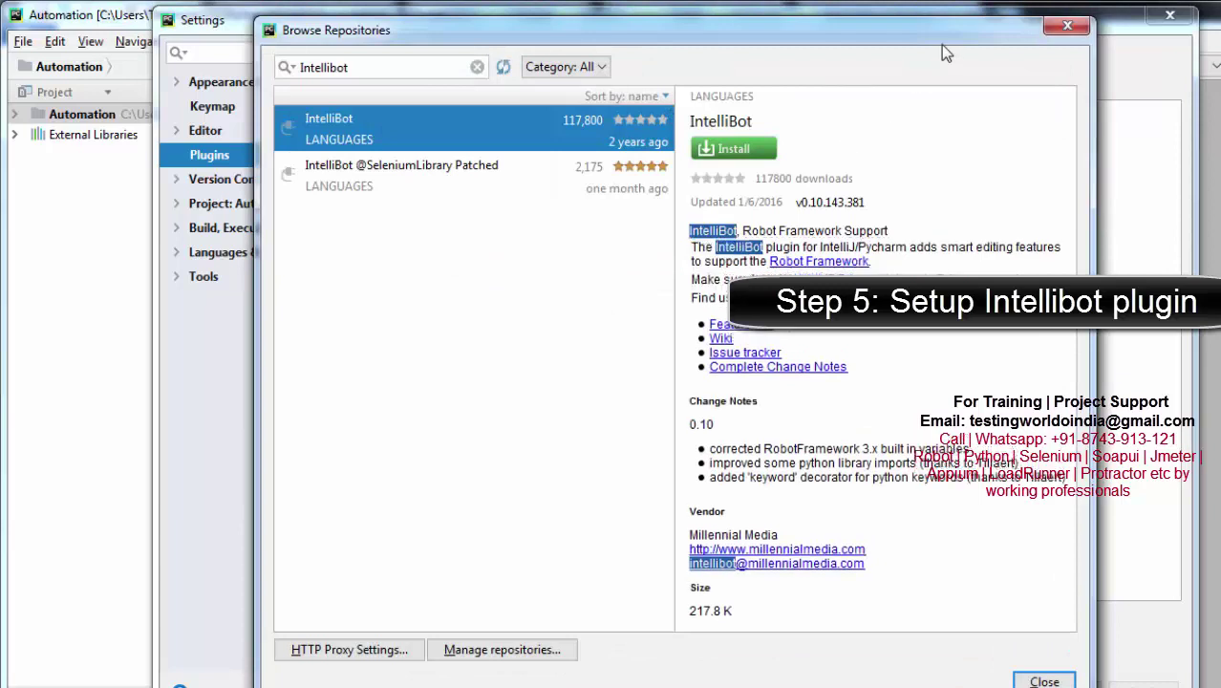
- Install the IntelliBot plugin and restart PyCharm to activate it, closing the Tip of the Day
left_click_drag(943, 53, 844, 38)
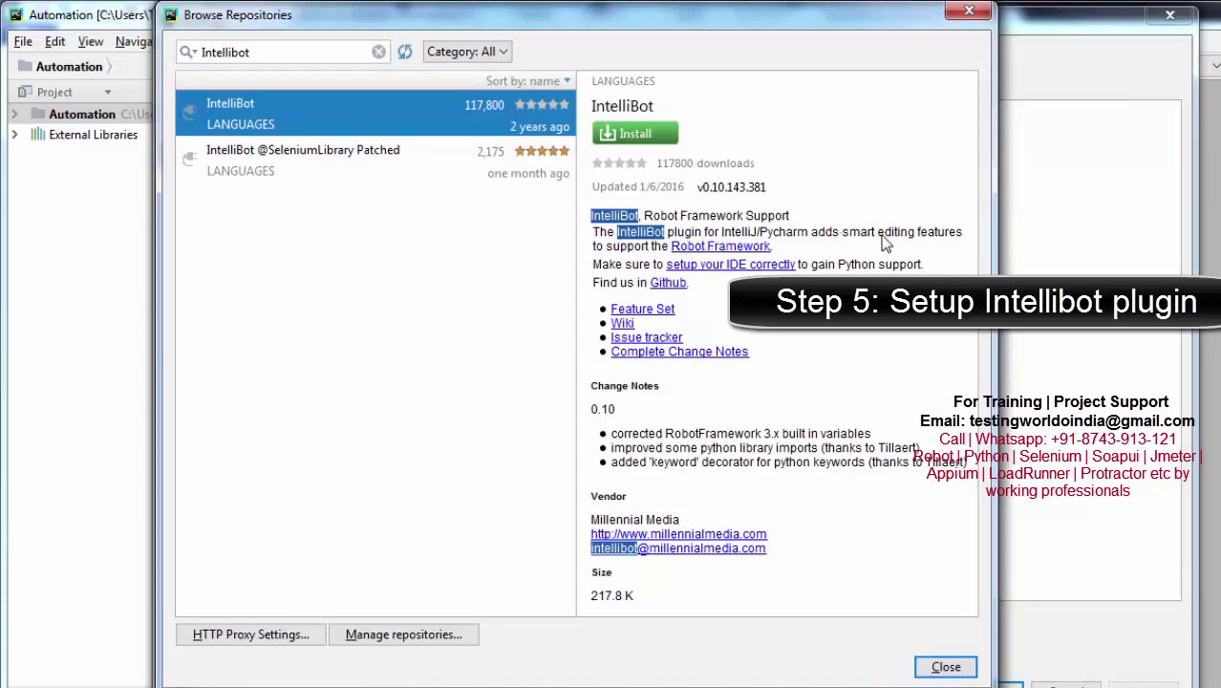
left_click(632, 143)
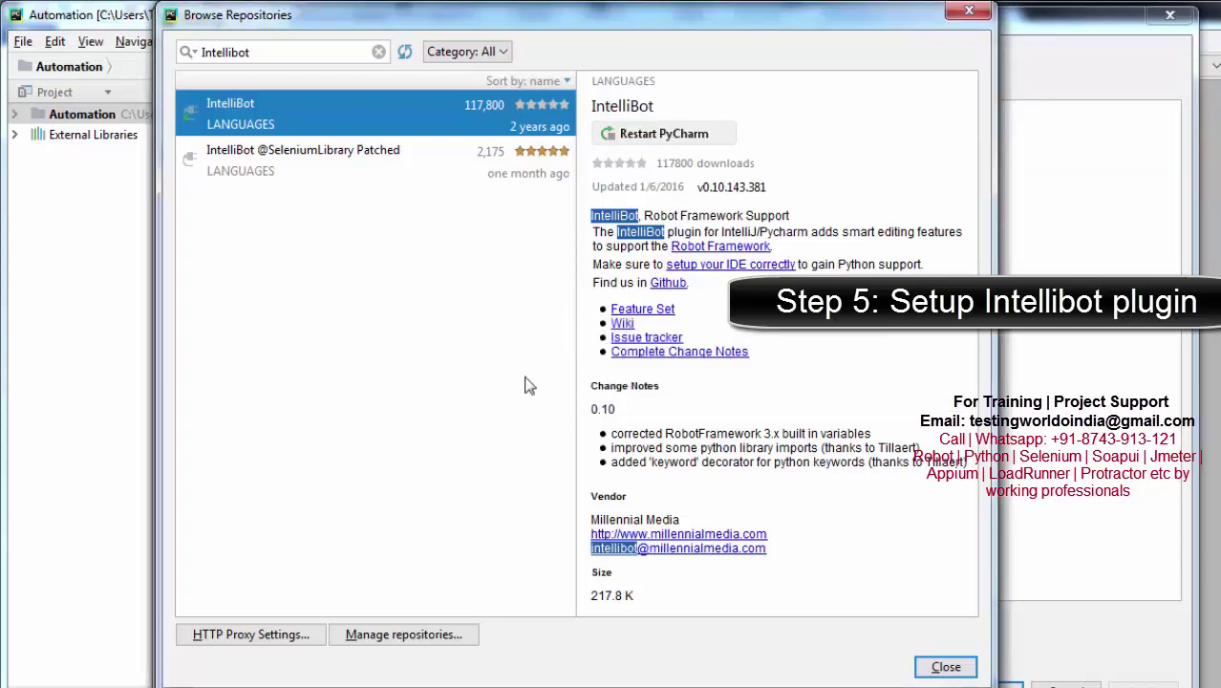
left_click(673, 134)
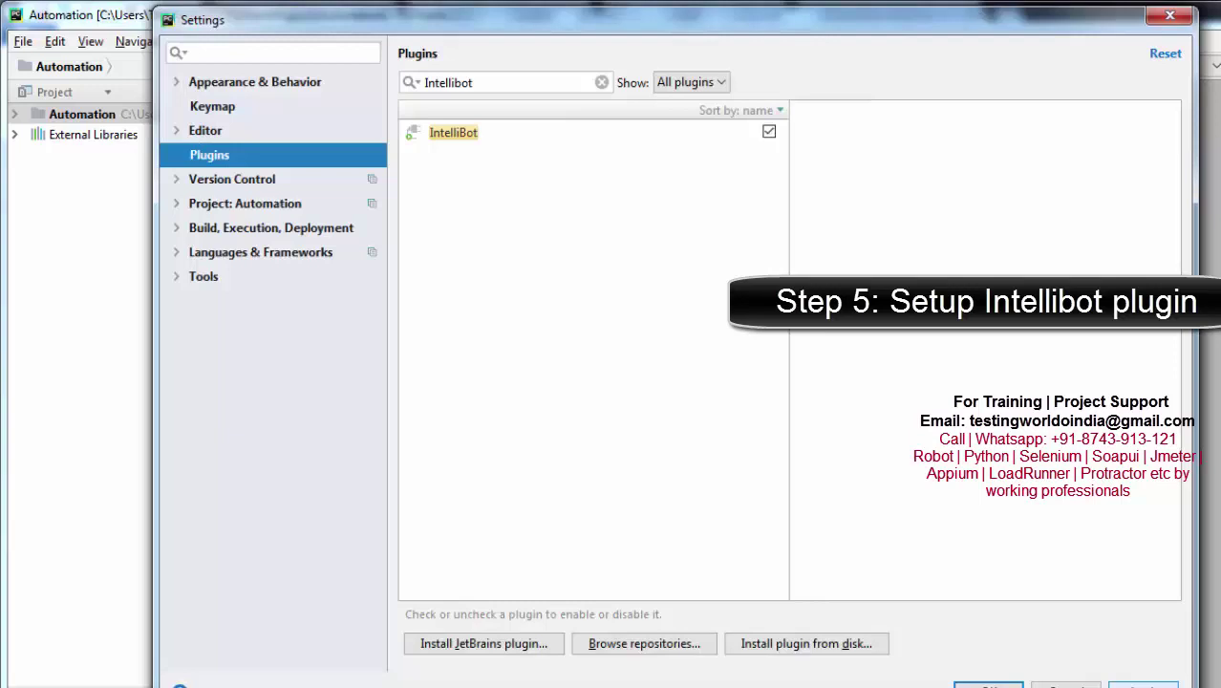
left_click(989, 685)
left_click(622, 390)
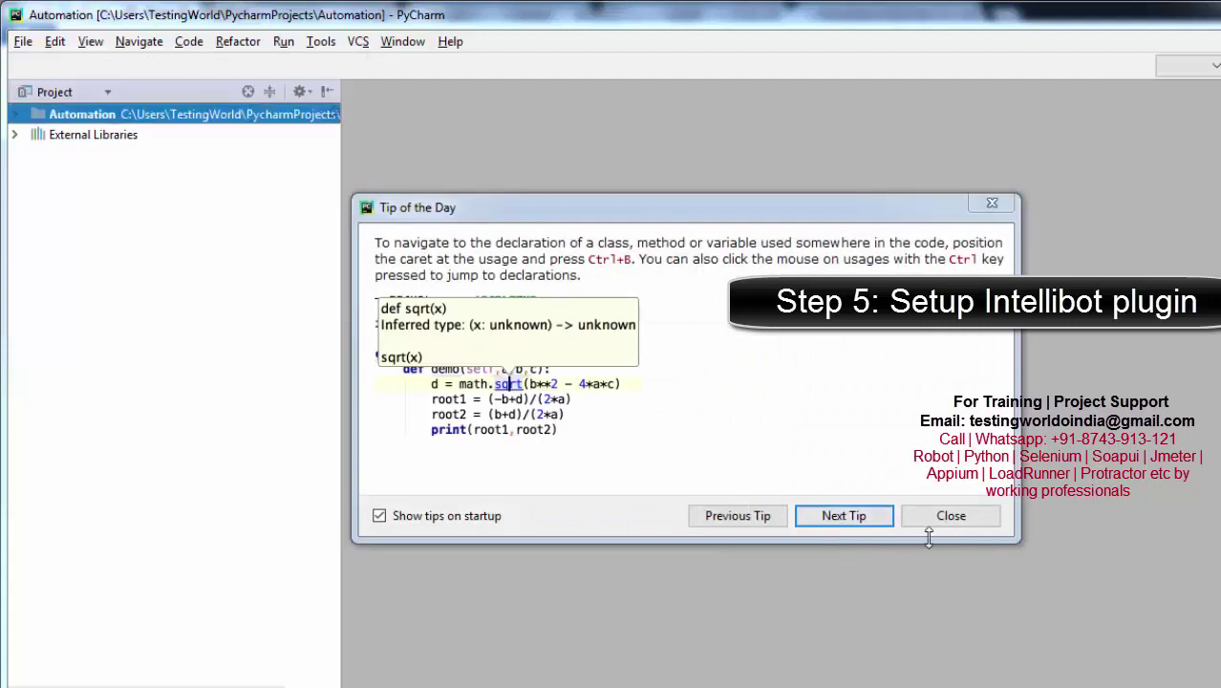
left_click(932, 517)
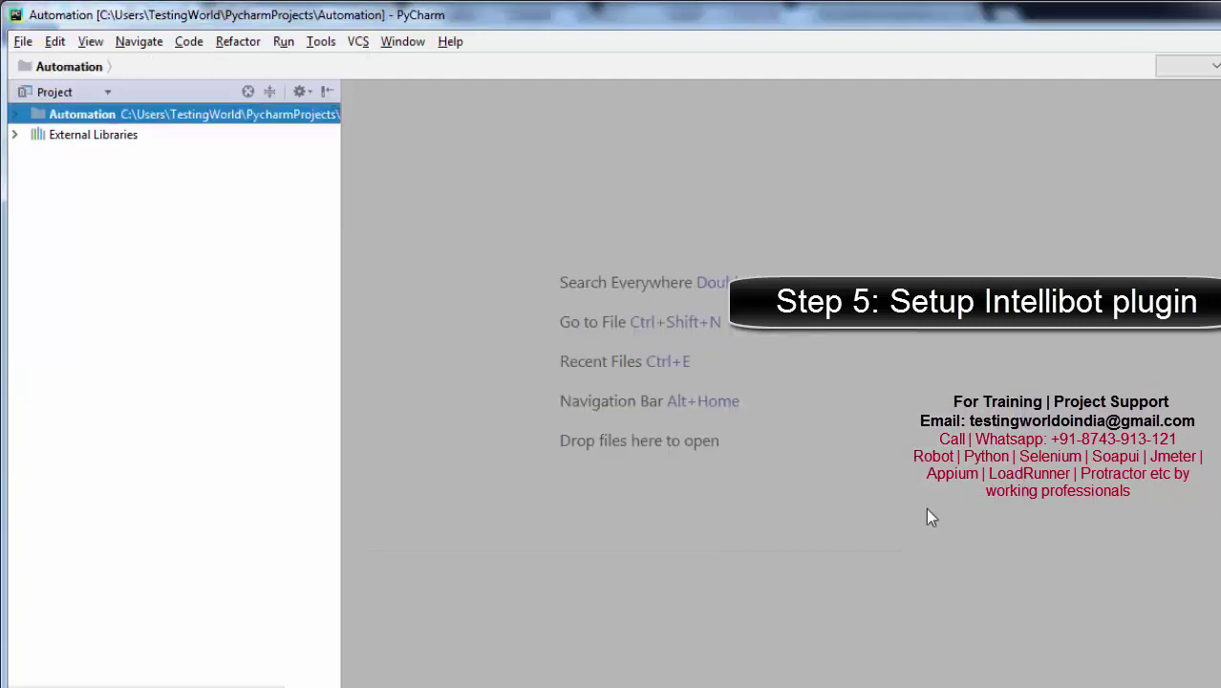